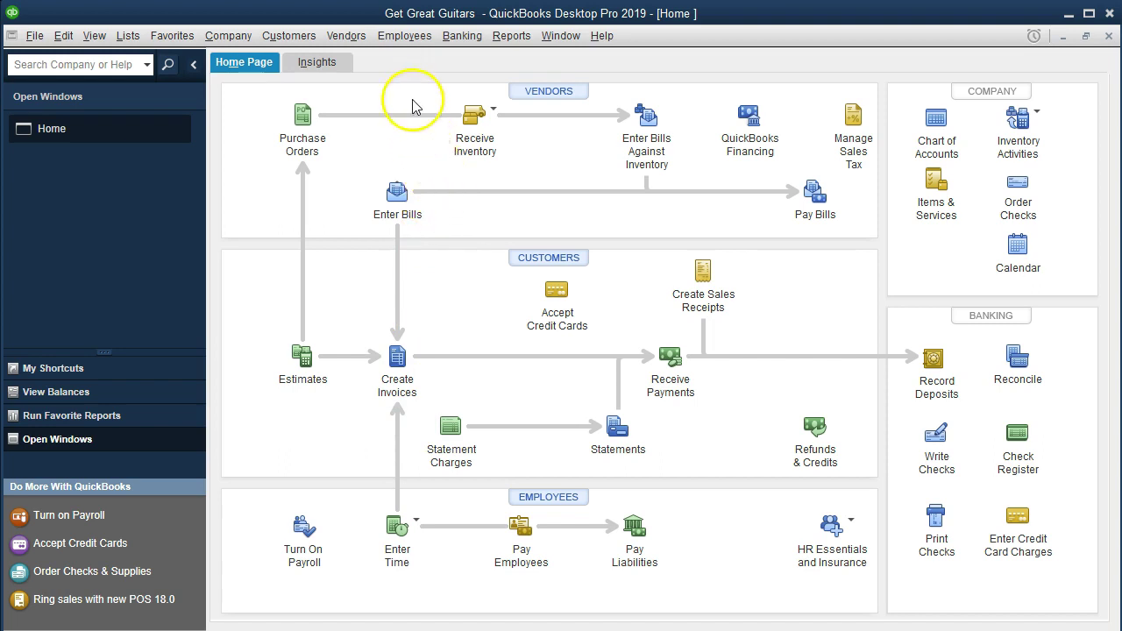
Open a blank general journal entry form, look over its debit and credit lines, and close it.
left_click(232, 38)
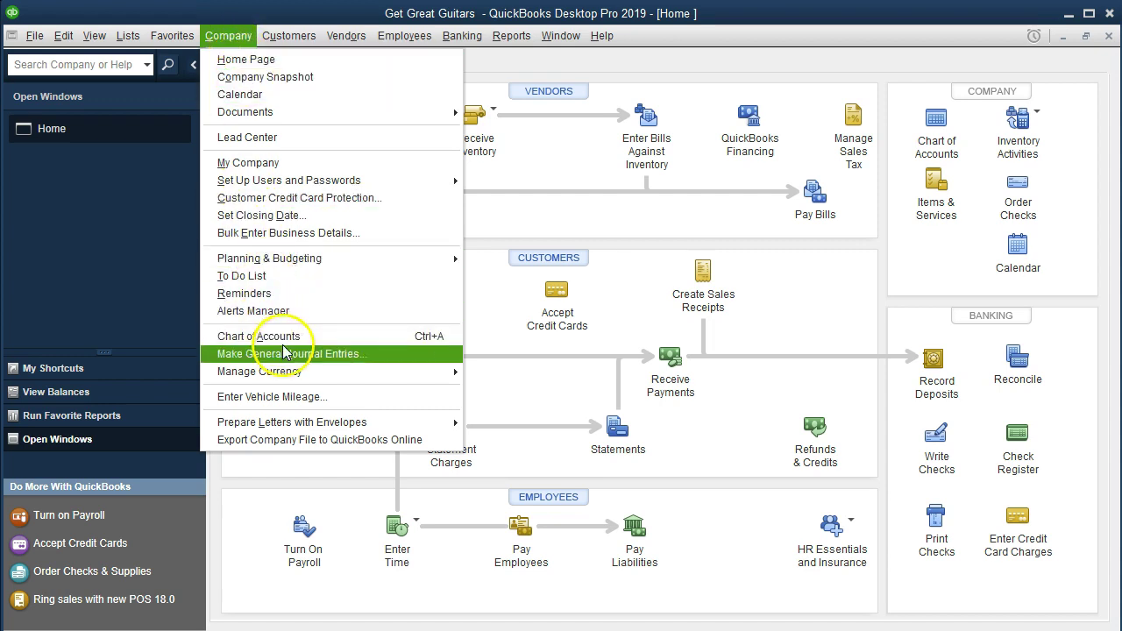
left_click(382, 360)
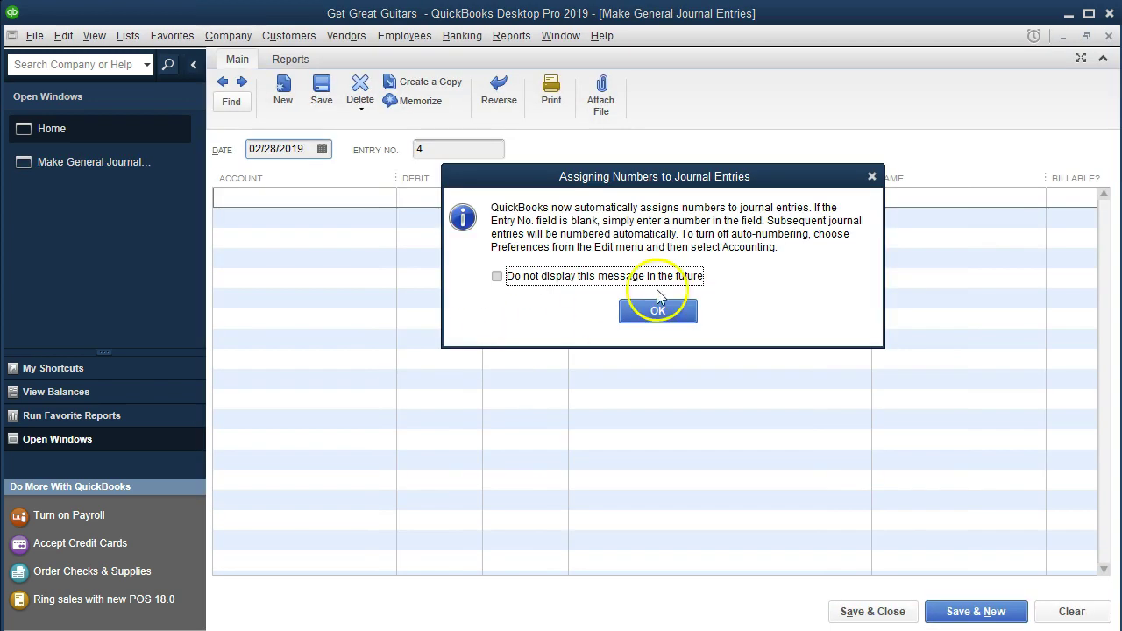
left_click(871, 176)
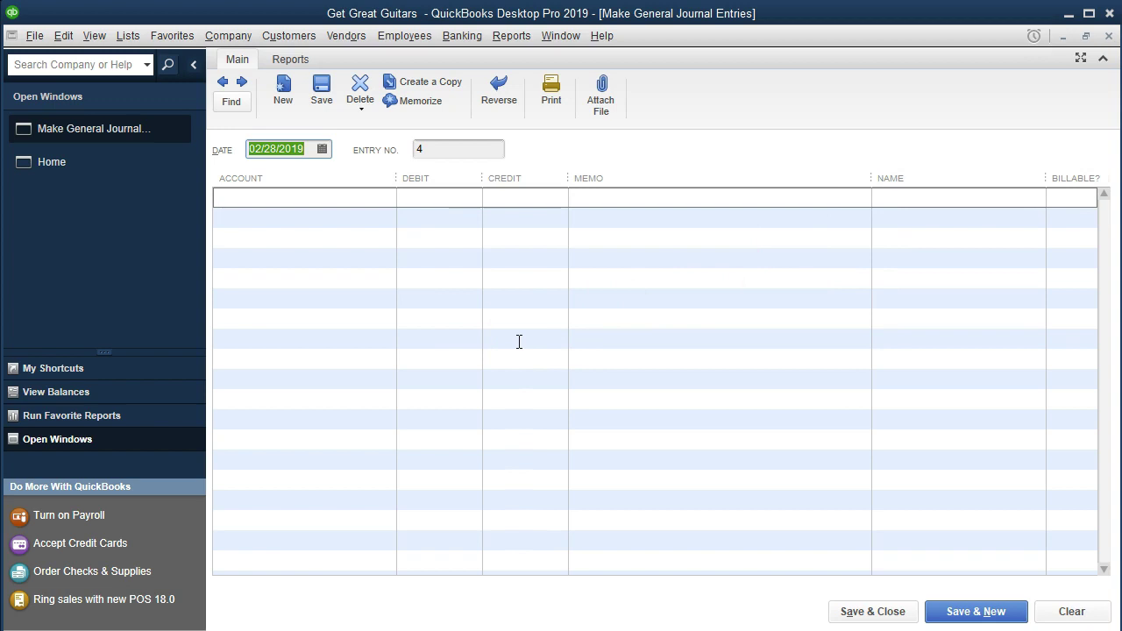
left_click(464, 202)
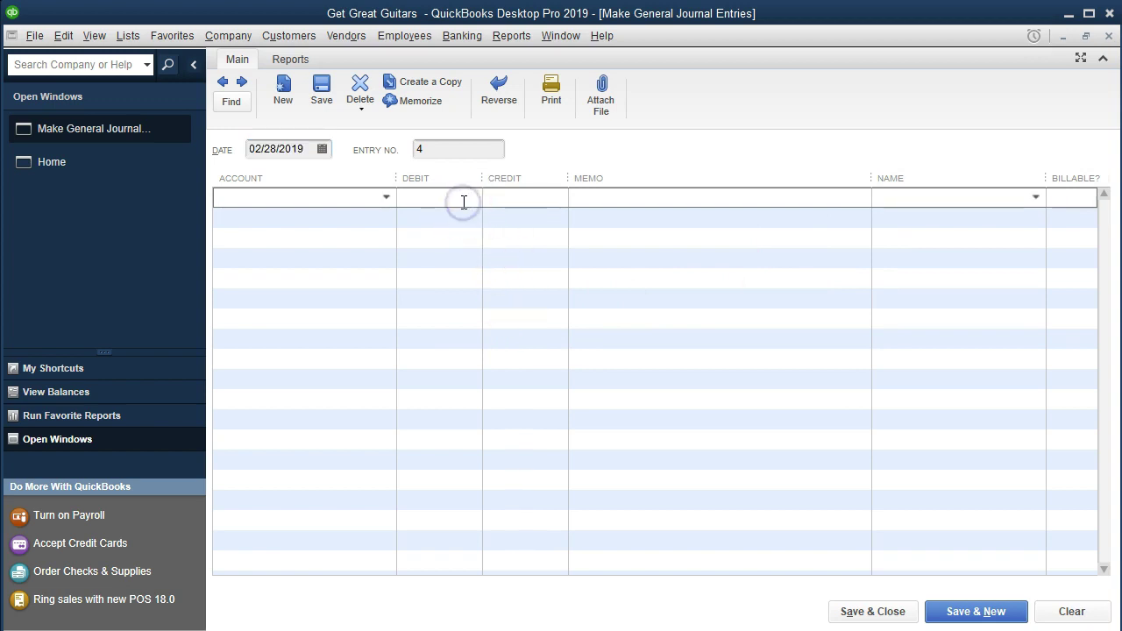
left_click(515, 217)
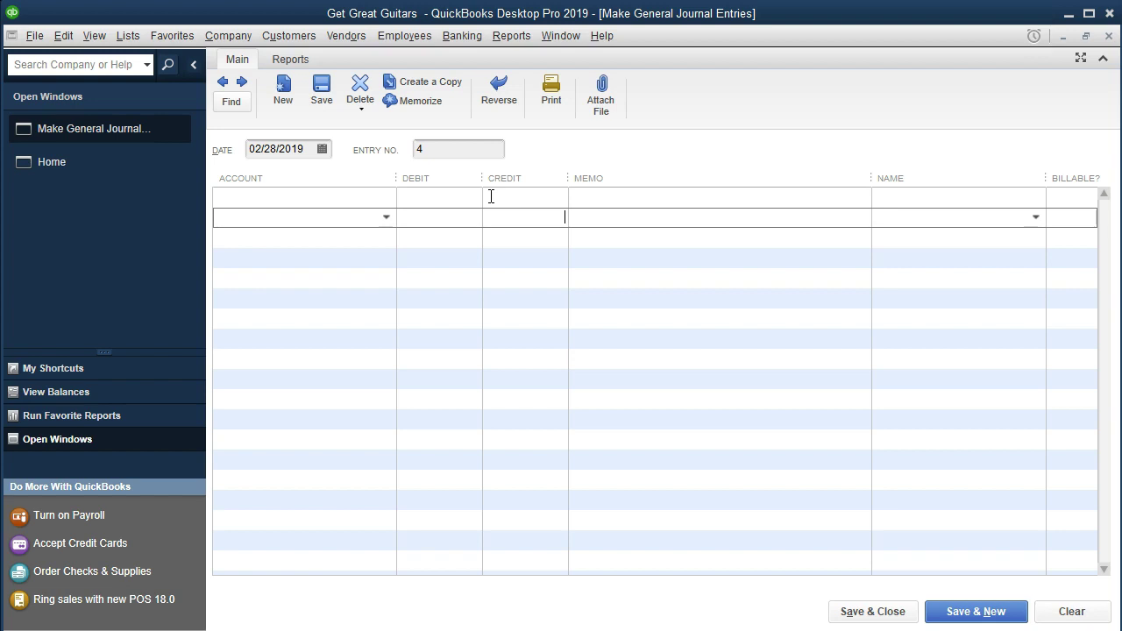
left_click(493, 224)
left_click(1109, 37)
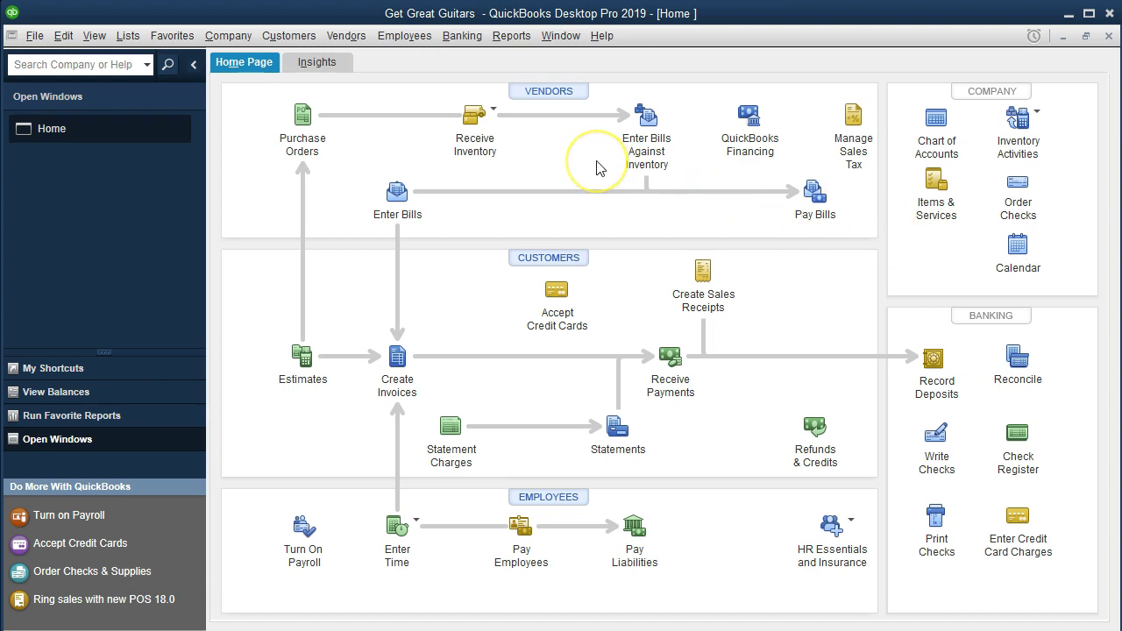
View the Furniture and Equipment account register through the Use Register command and close it.
left_click(467, 39)
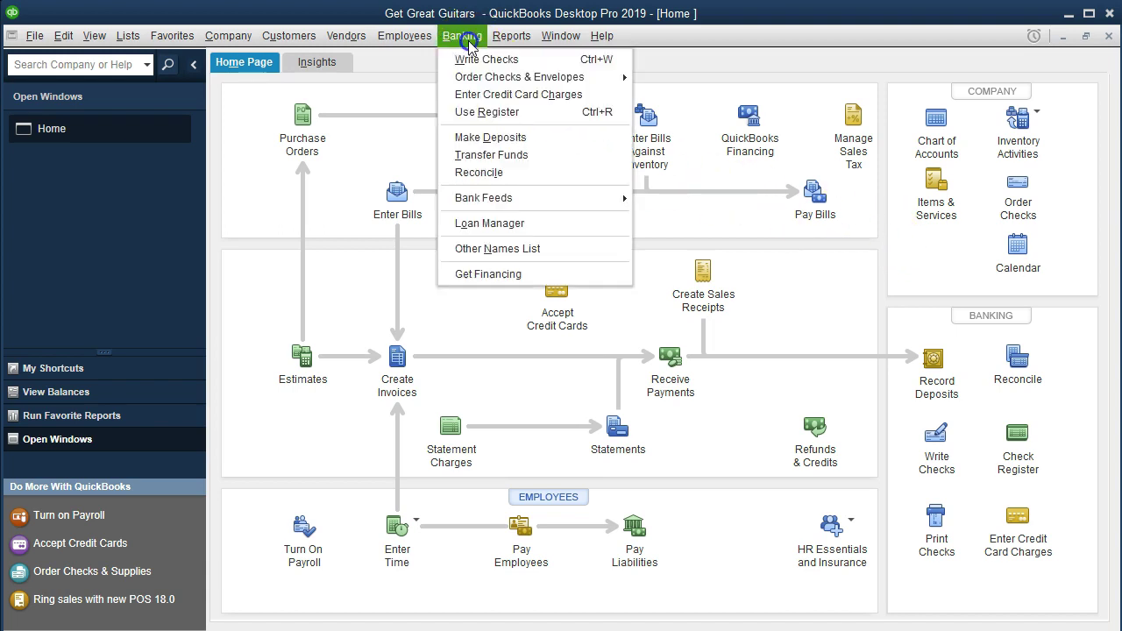
left_click(545, 112)
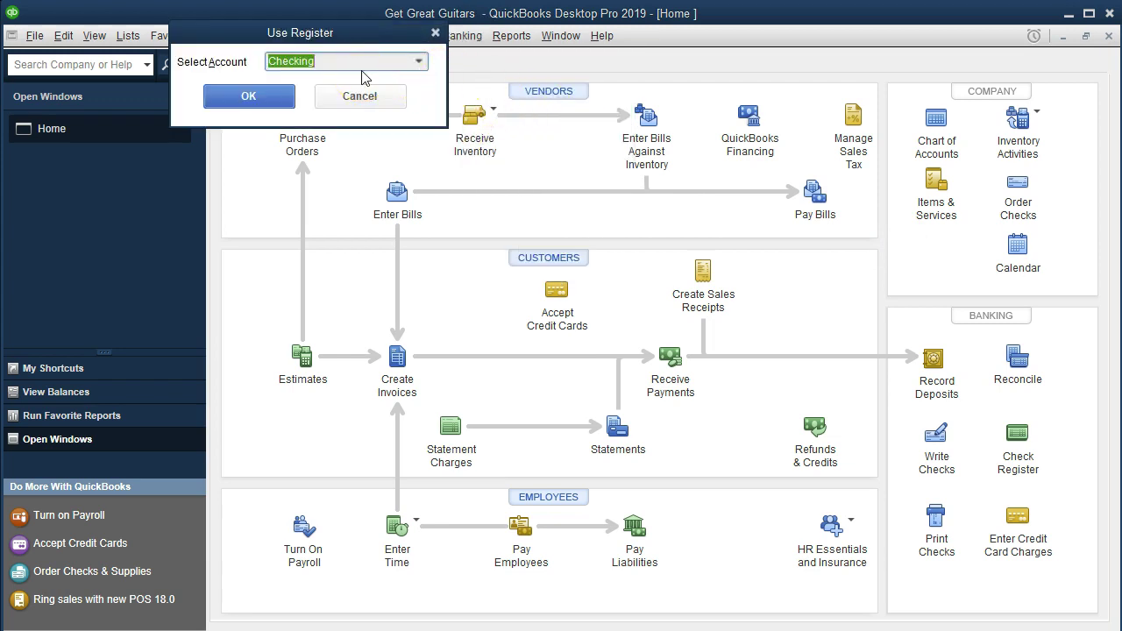
left_click(419, 65)
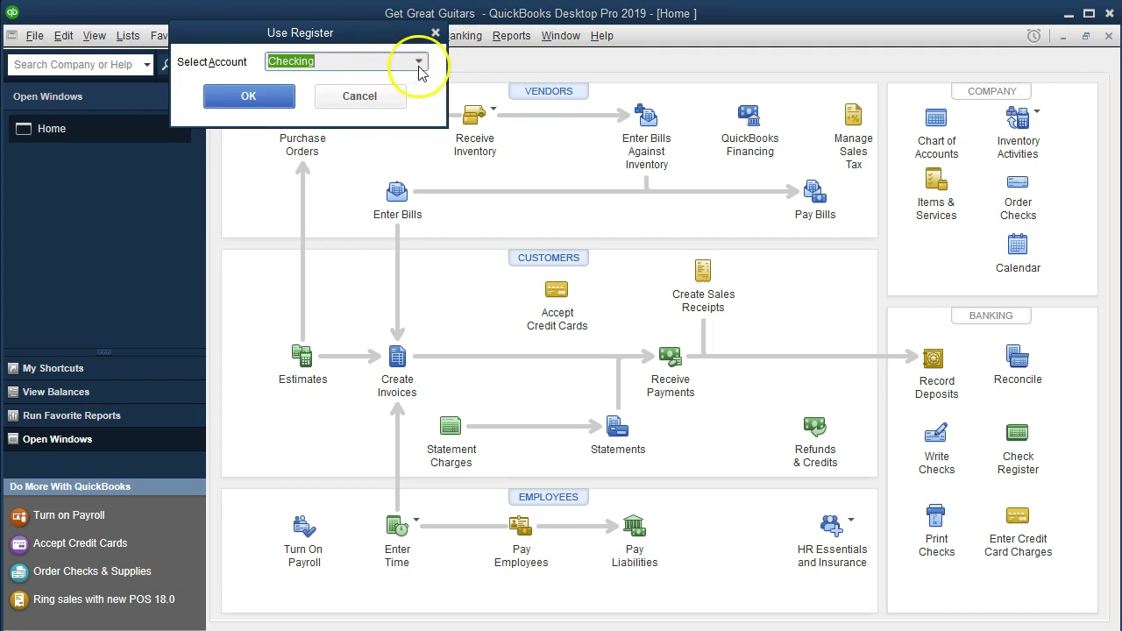
left_click(419, 65)
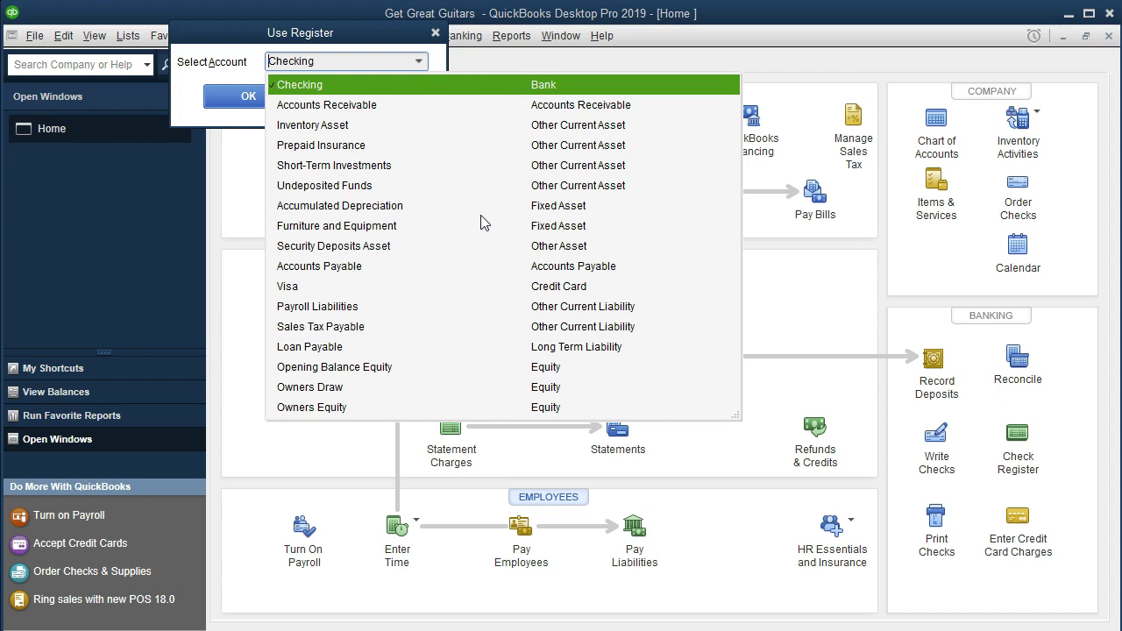
left_click(369, 230)
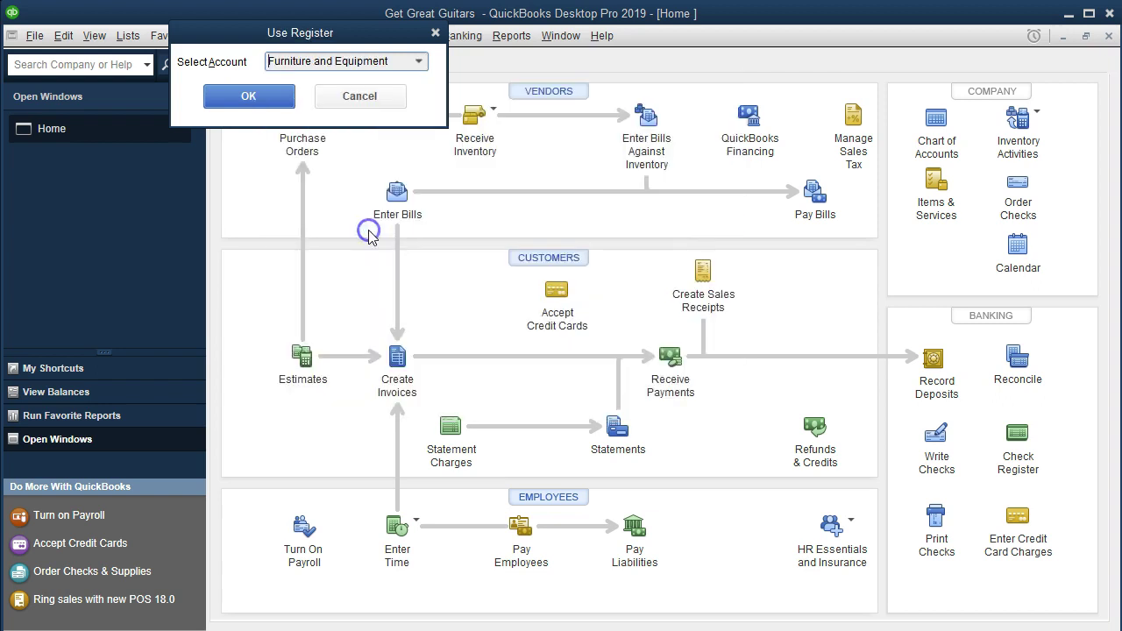
left_click(249, 96)
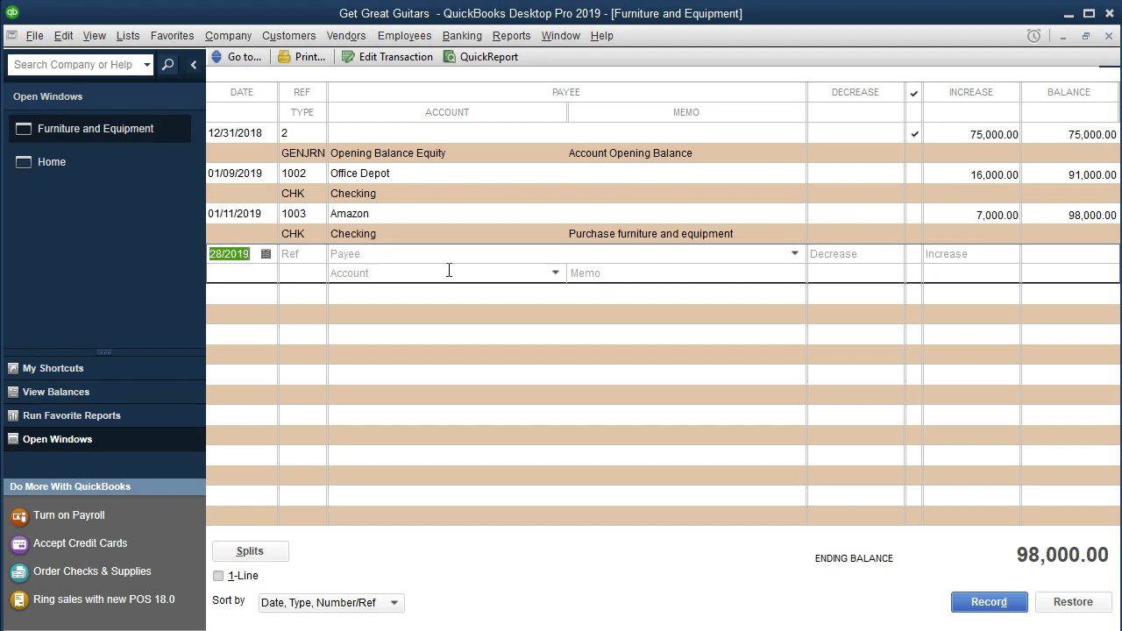
left_click(1109, 36)
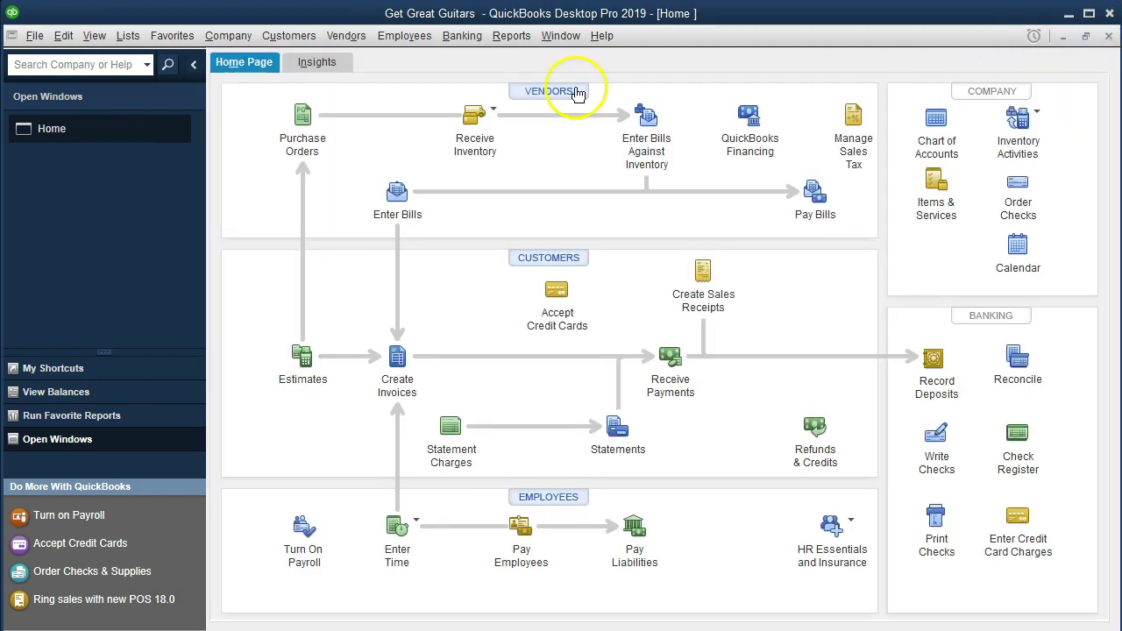
Open the Furniture and Equipment register from the Chart of Accounts.
left_click(128, 36)
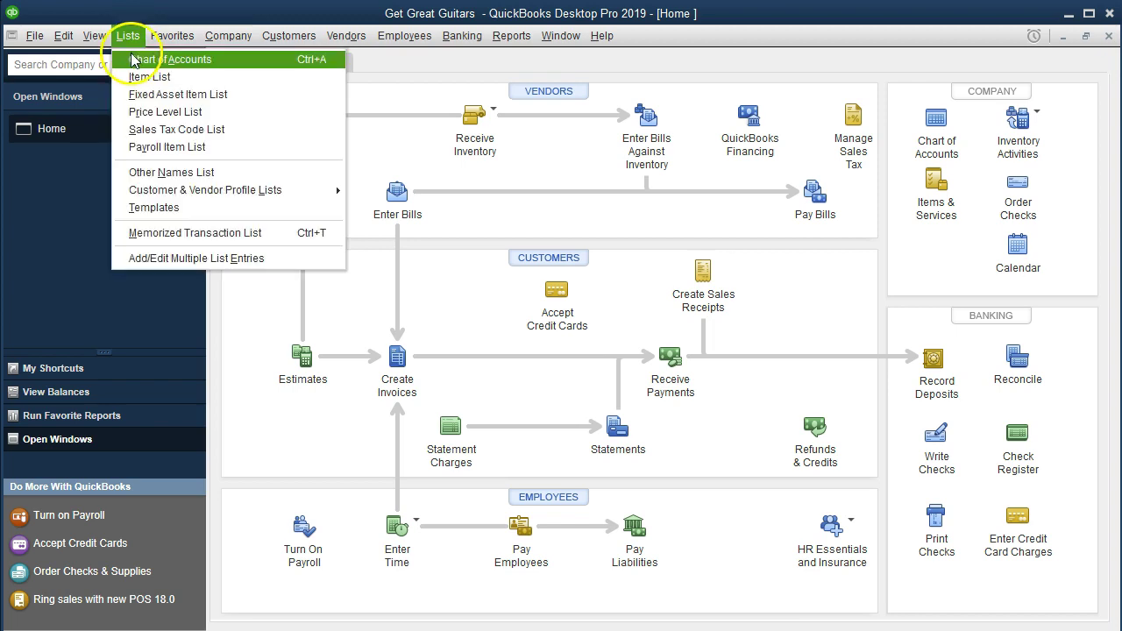
left_click(205, 61)
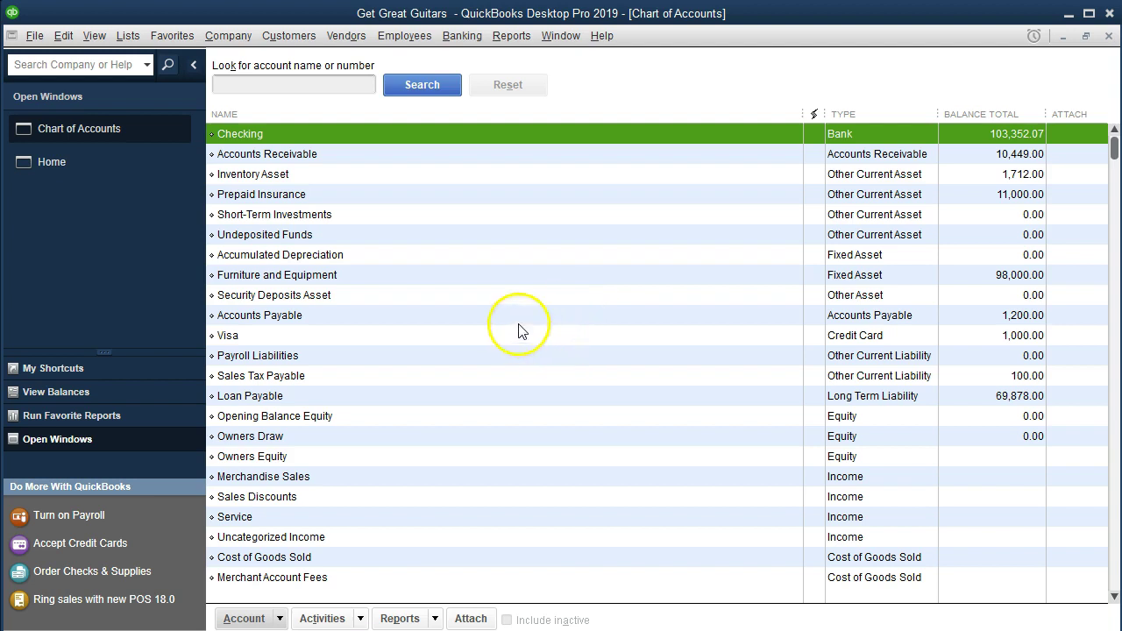
left_click(428, 279)
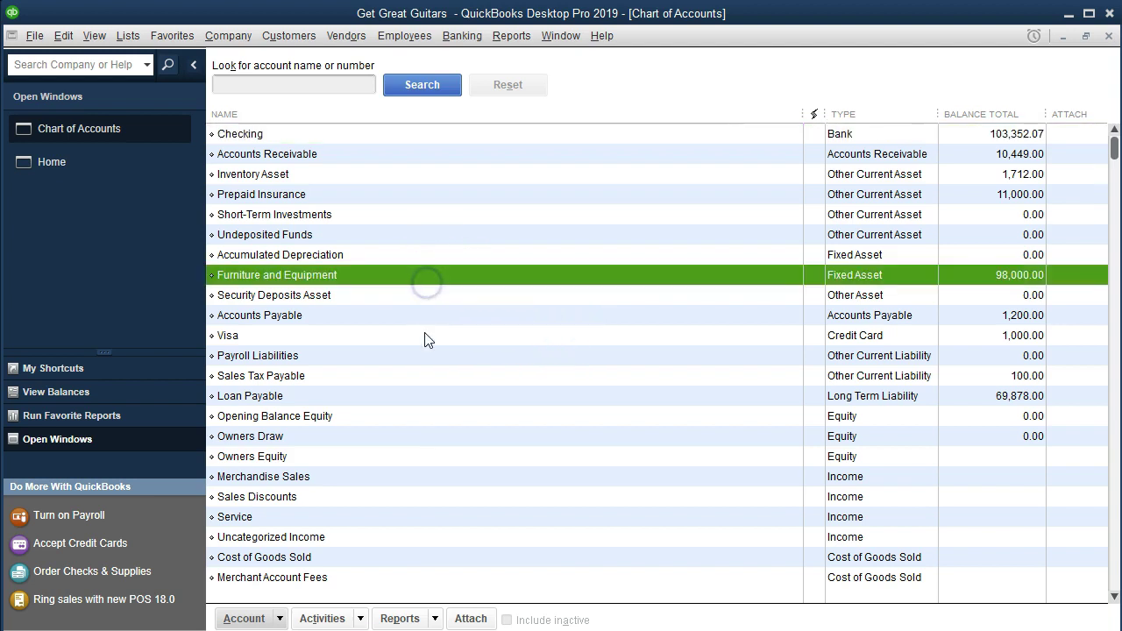
left_click(453, 279)
double_click(454, 279)
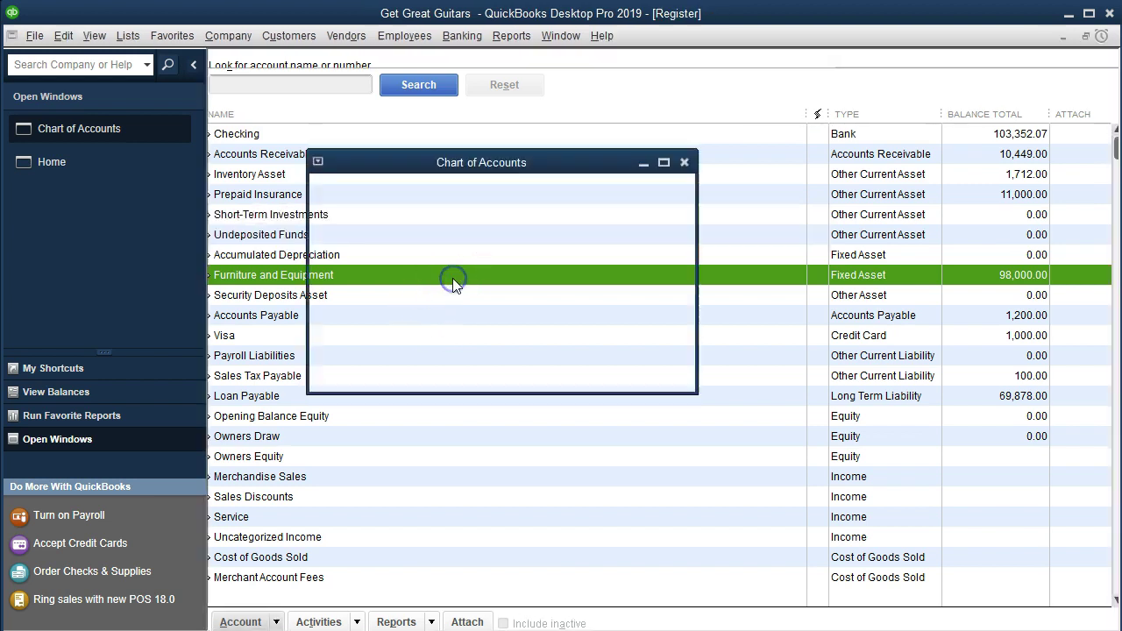
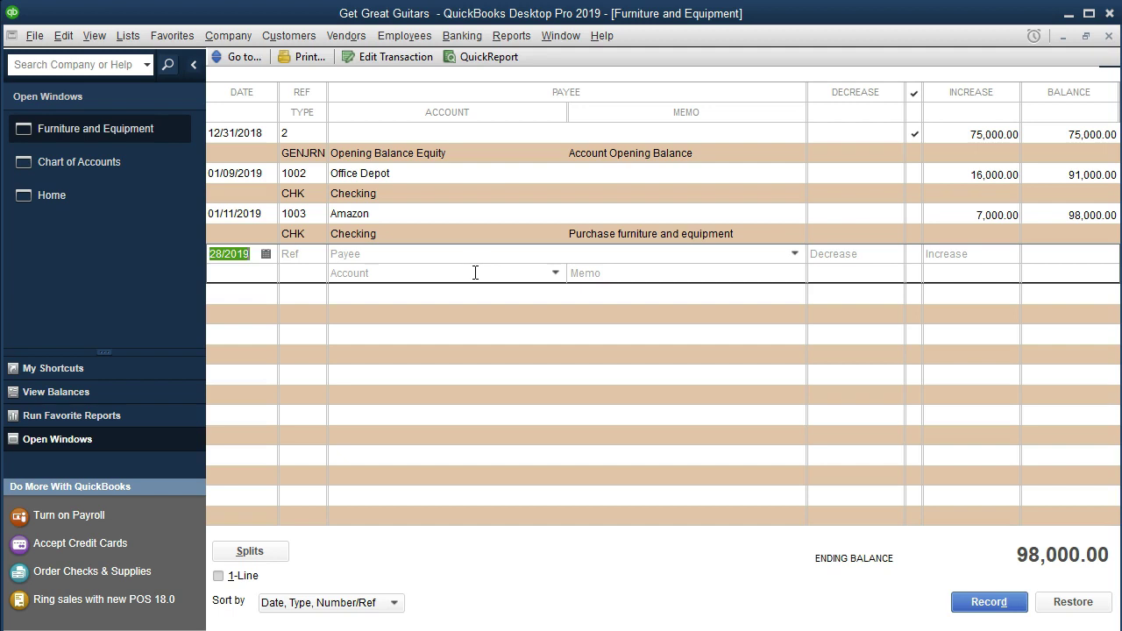
In the blank 02/28/2019 register row, enter Office Depot as payee and an increase of 5,000.00.
key("Tab")
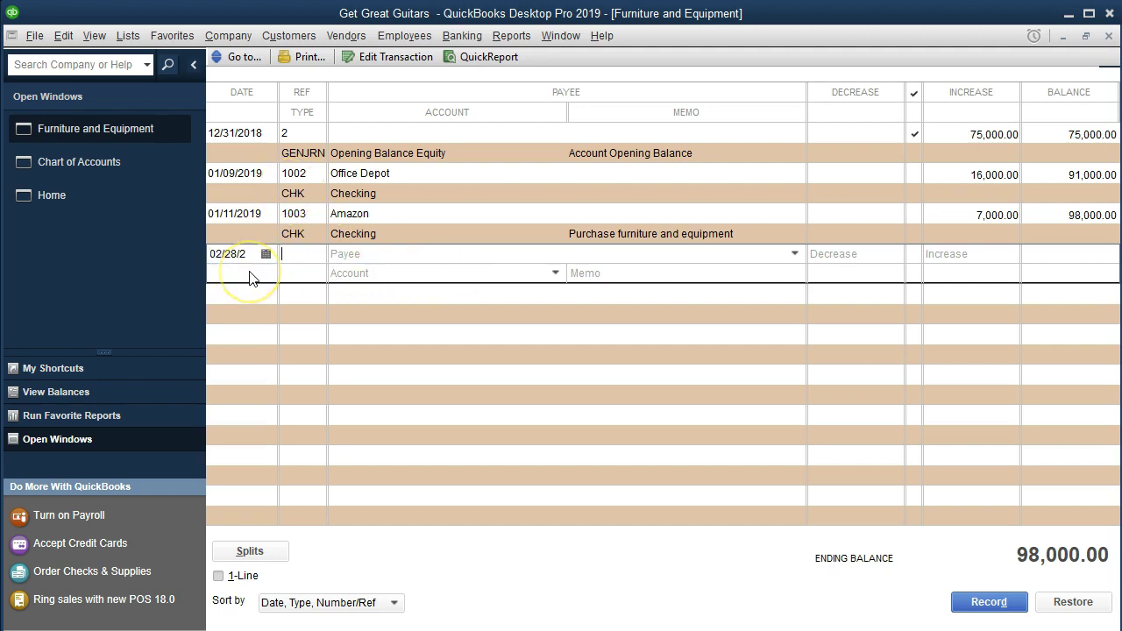
key("Tab")
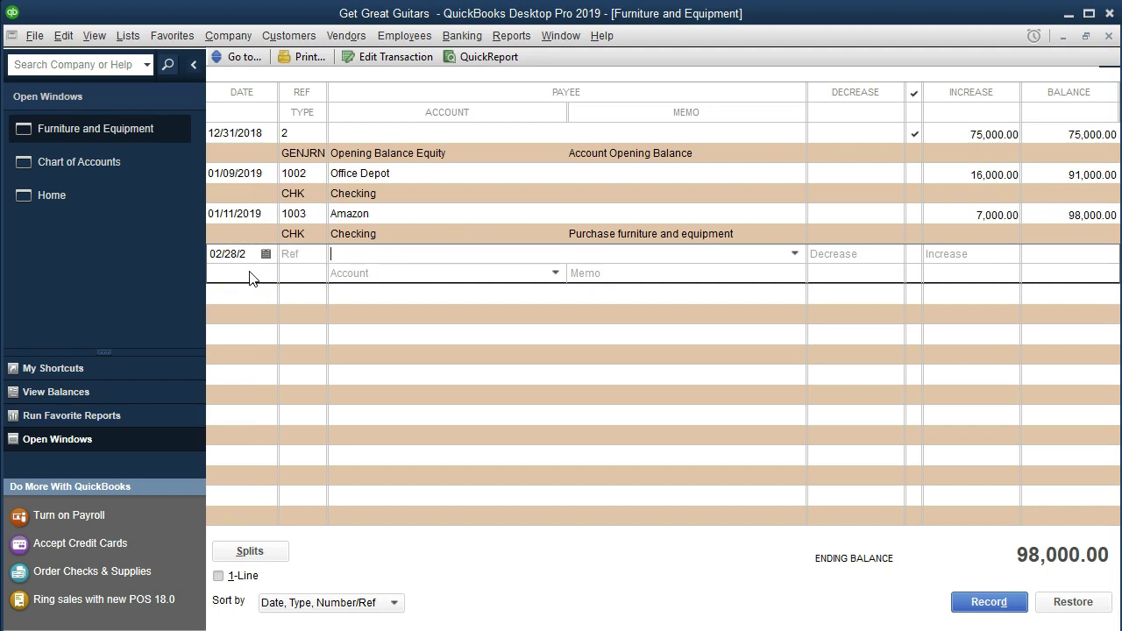
type("Office D")
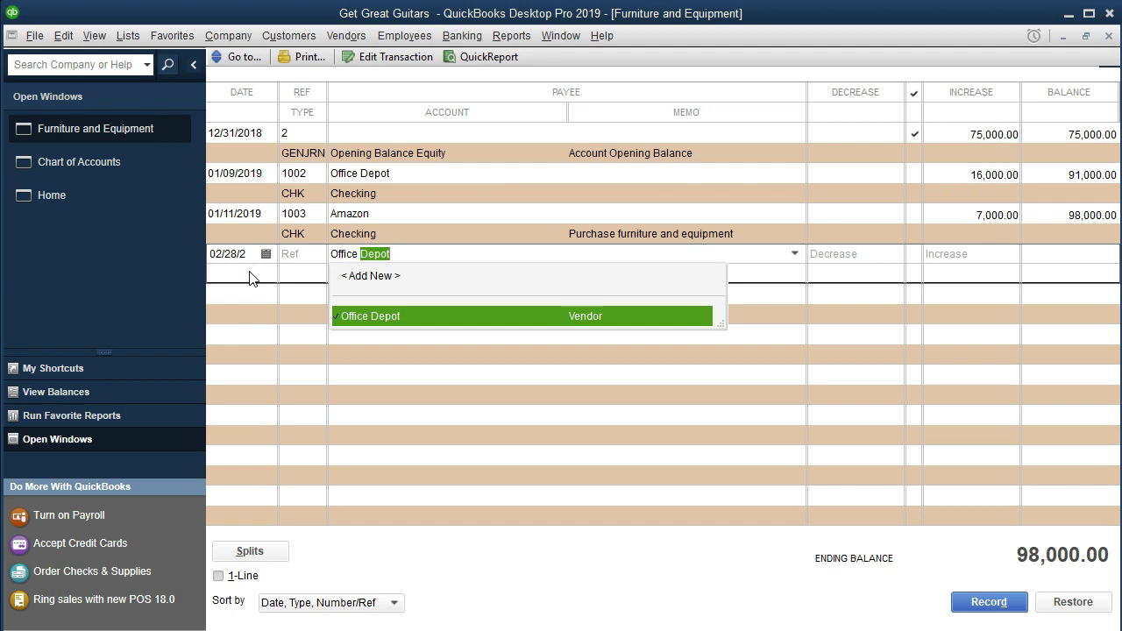
type("e")
key("Tab")
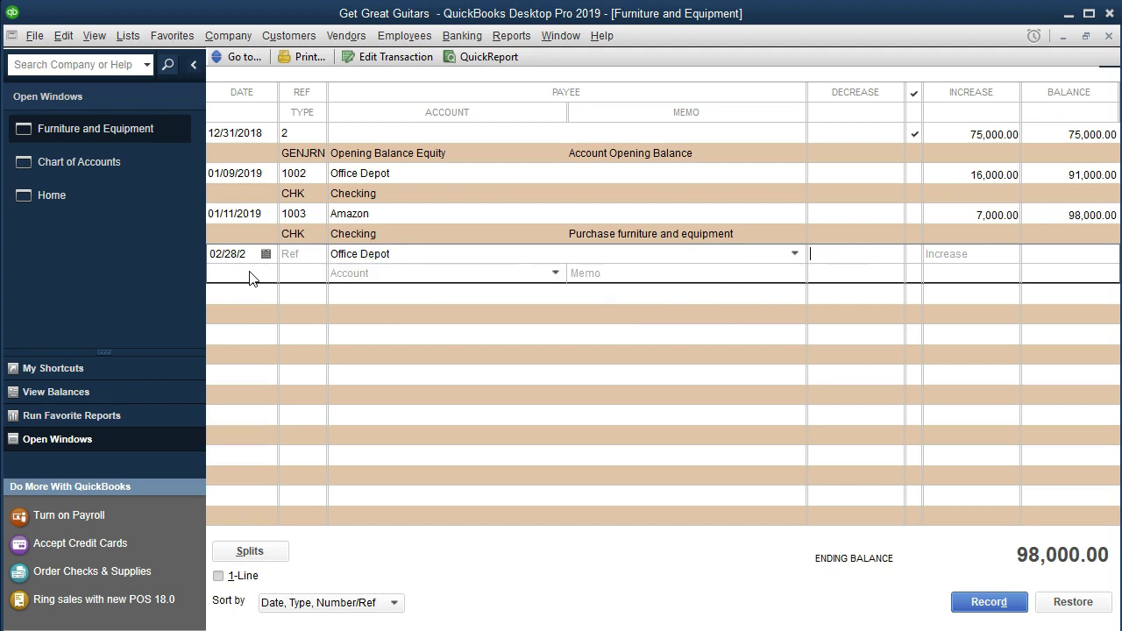
key("Tab")
key("Tab")
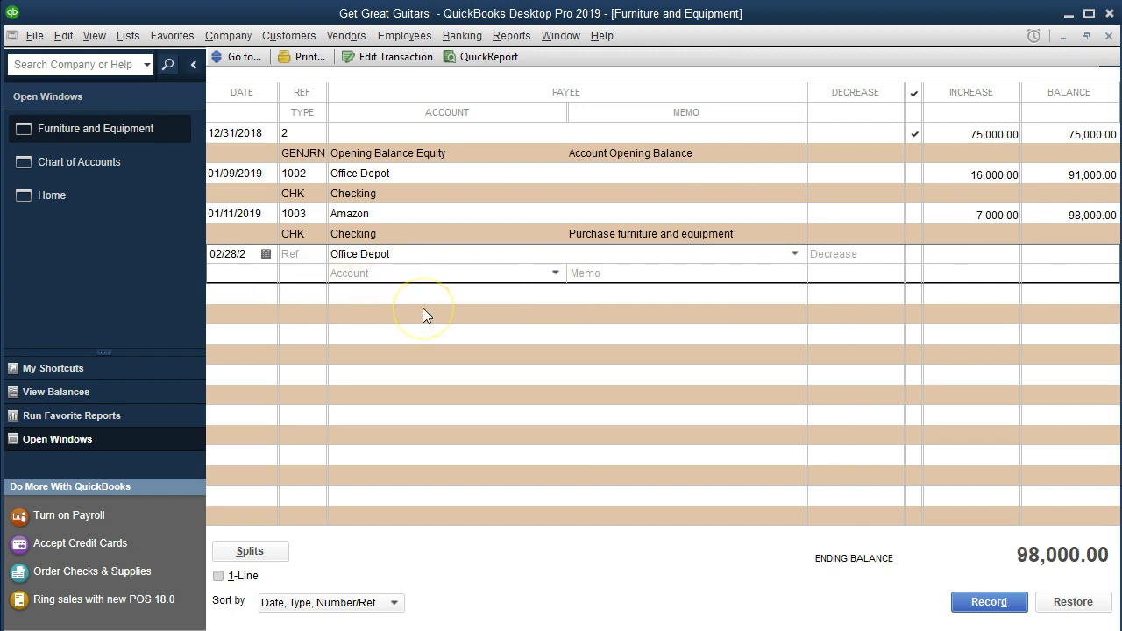
type("5000")
key("Tab")
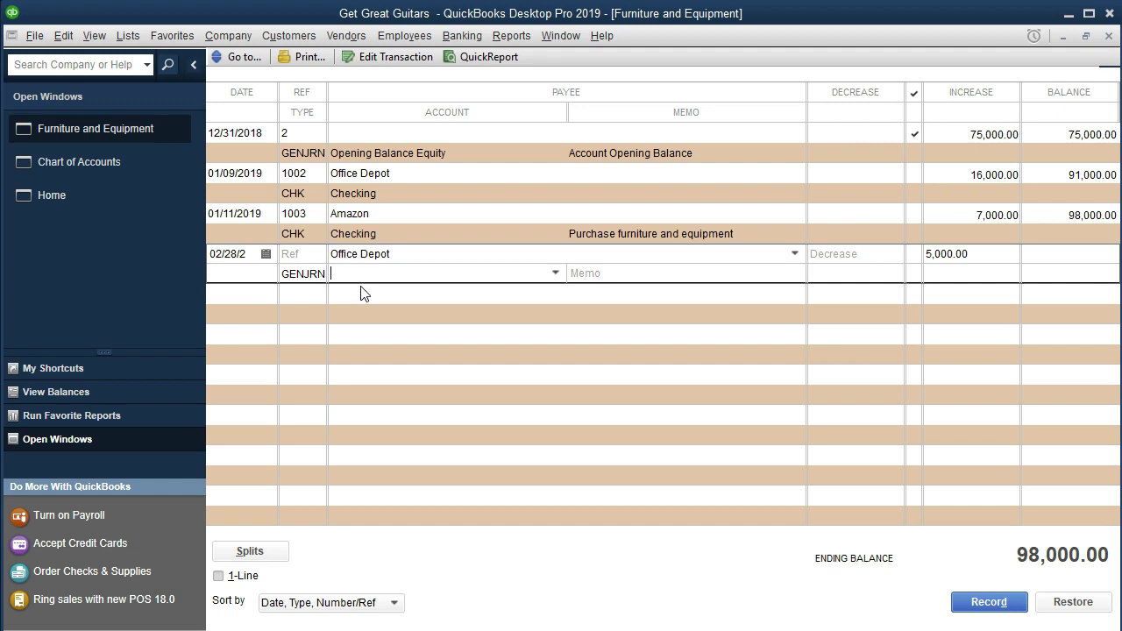
Assign the Loan Payable long-term liability account to the Office Depot transaction.
left_click(555, 274)
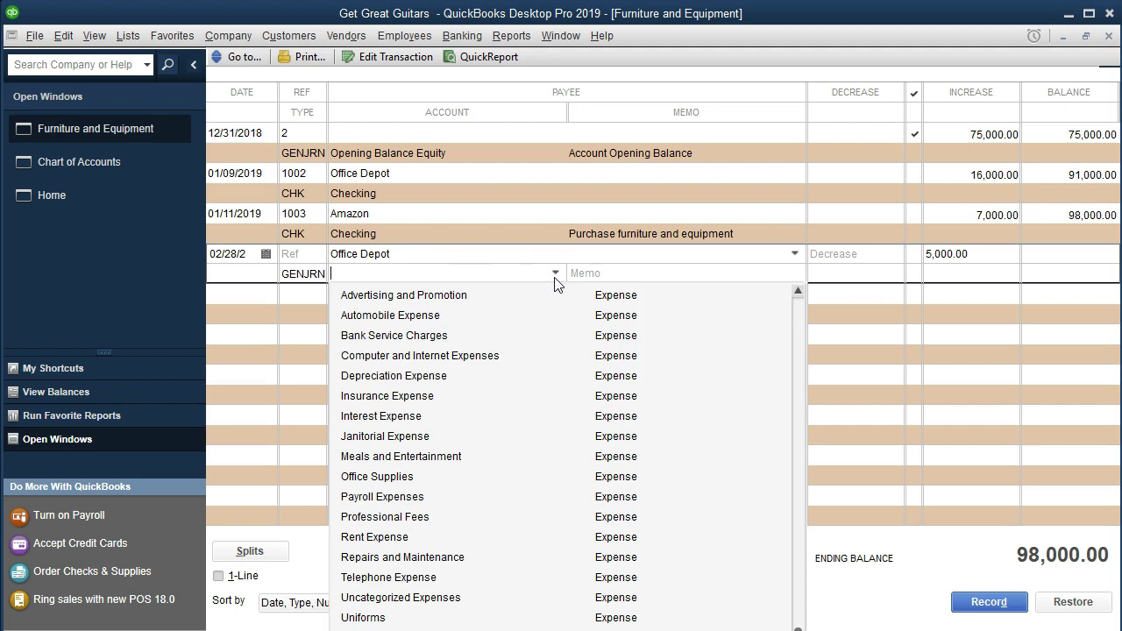
left_click(554, 276)
left_click(555, 275)
scroll(515, 456, "up", 6)
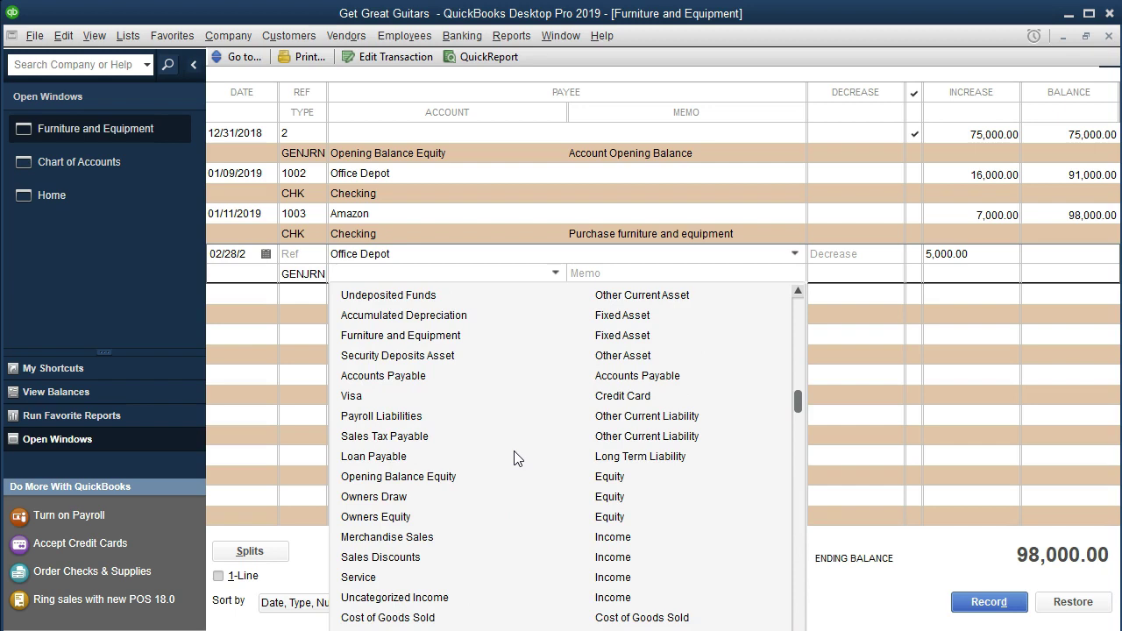
left_click(400, 458)
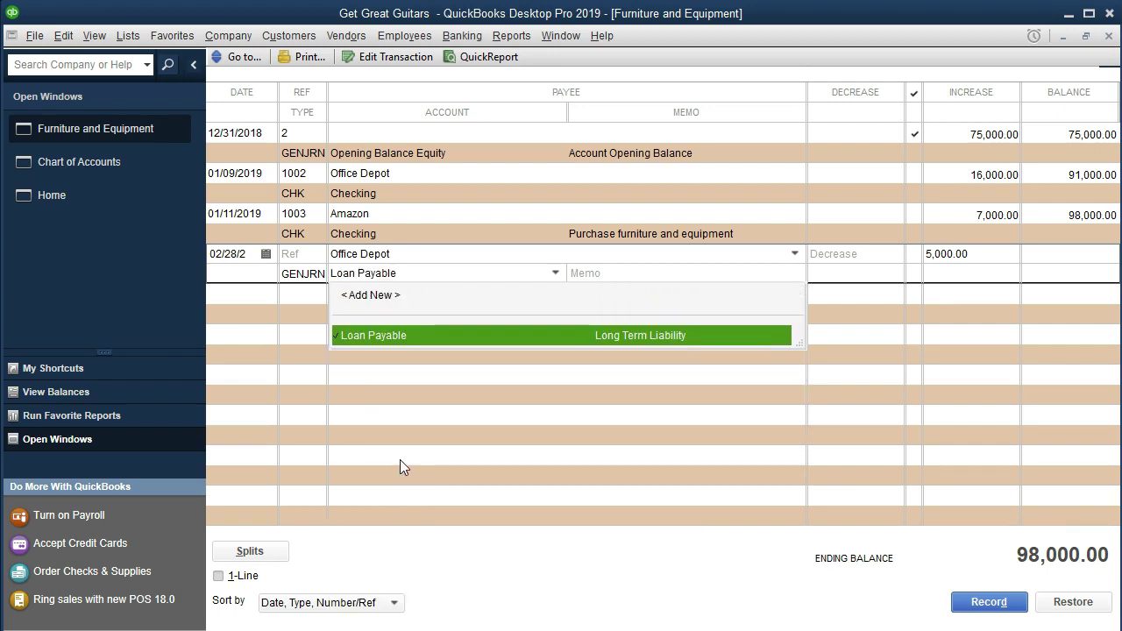
key("Tab")
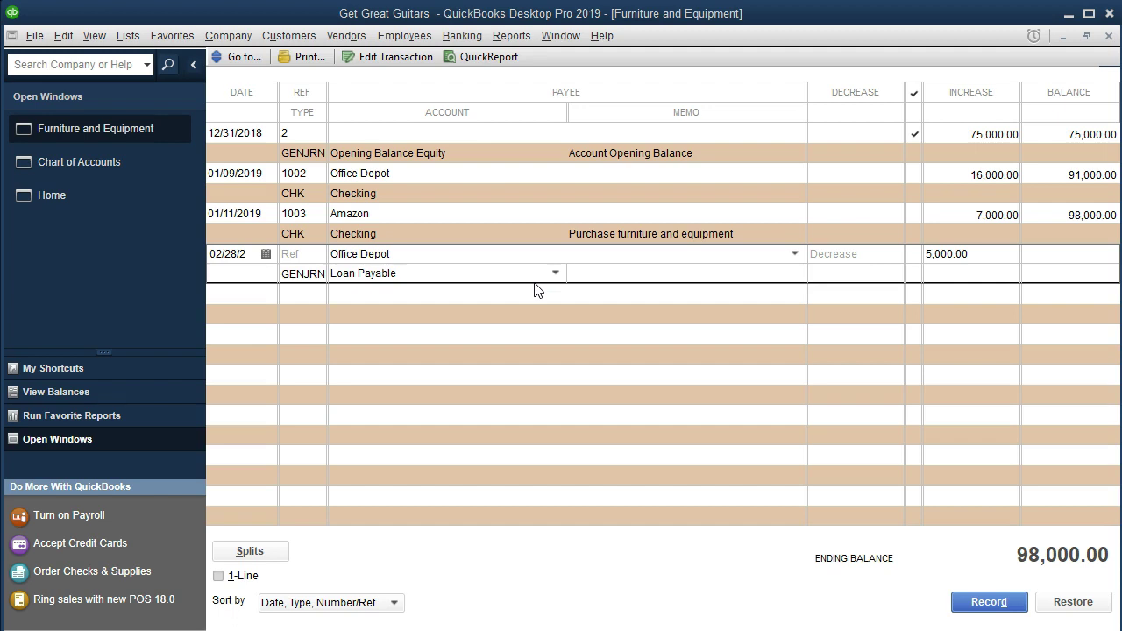
Add the memo "Loan for Equipment" to the Office Depot transaction and record it.
left_click(608, 268)
type("Loan for Equipment")
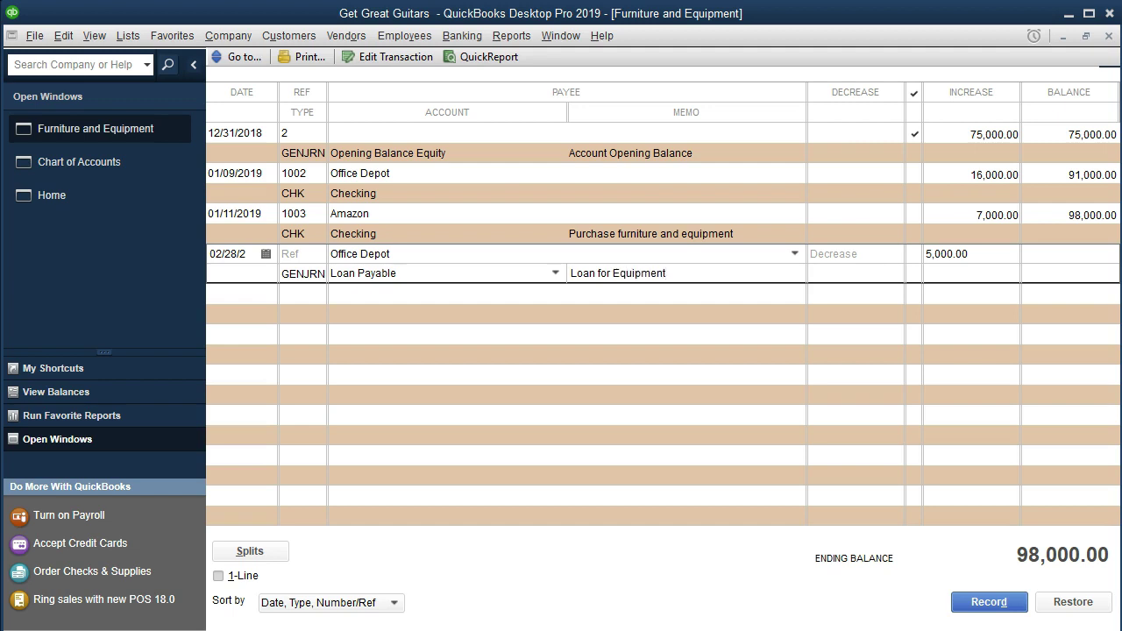
key("Return")
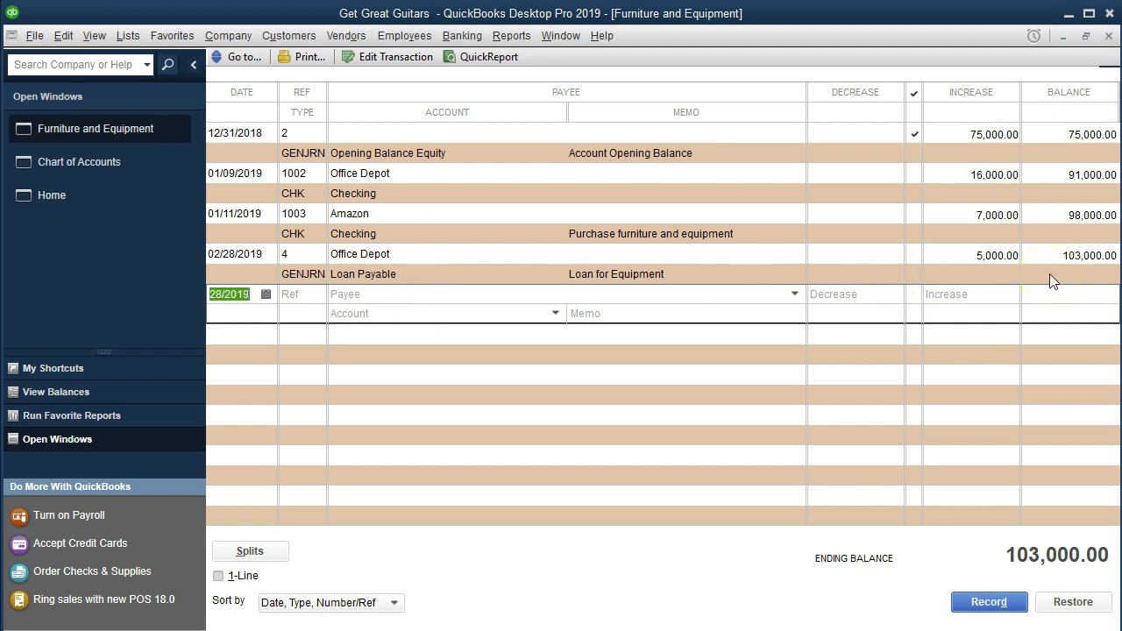
Open the source check behind the Amazon register entry to review its form, and close it.
left_click(305, 244)
double_click(305, 244)
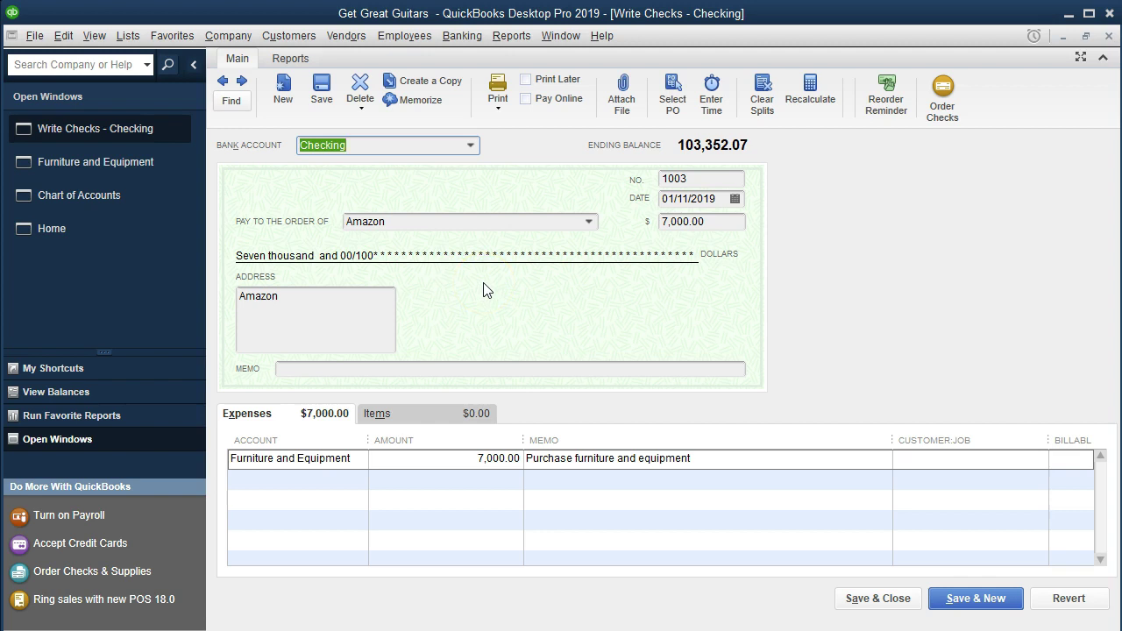
left_click(1109, 39)
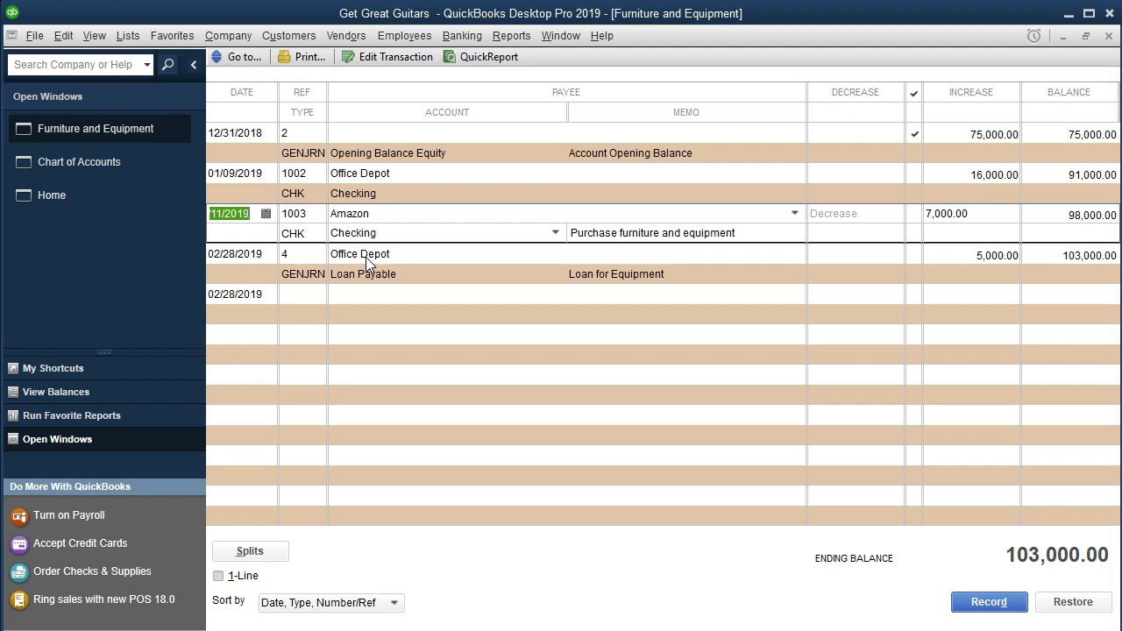
Open the journal entry behind the Office Depot loan transaction, review its debit and credit accounts, and close it.
double_click(304, 279)
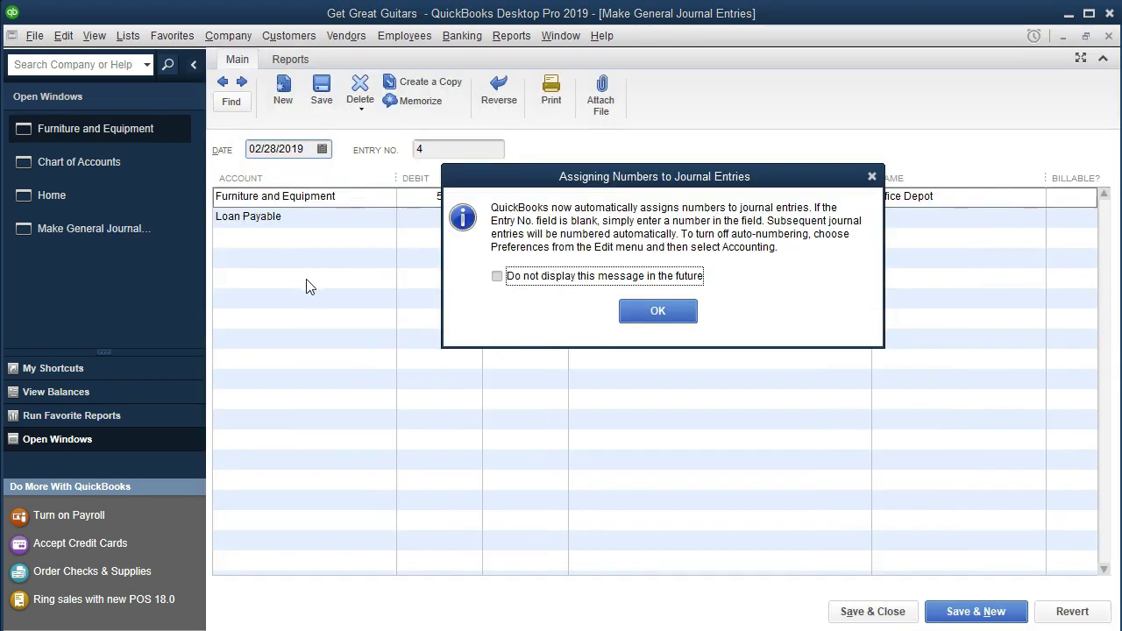
left_click(871, 177)
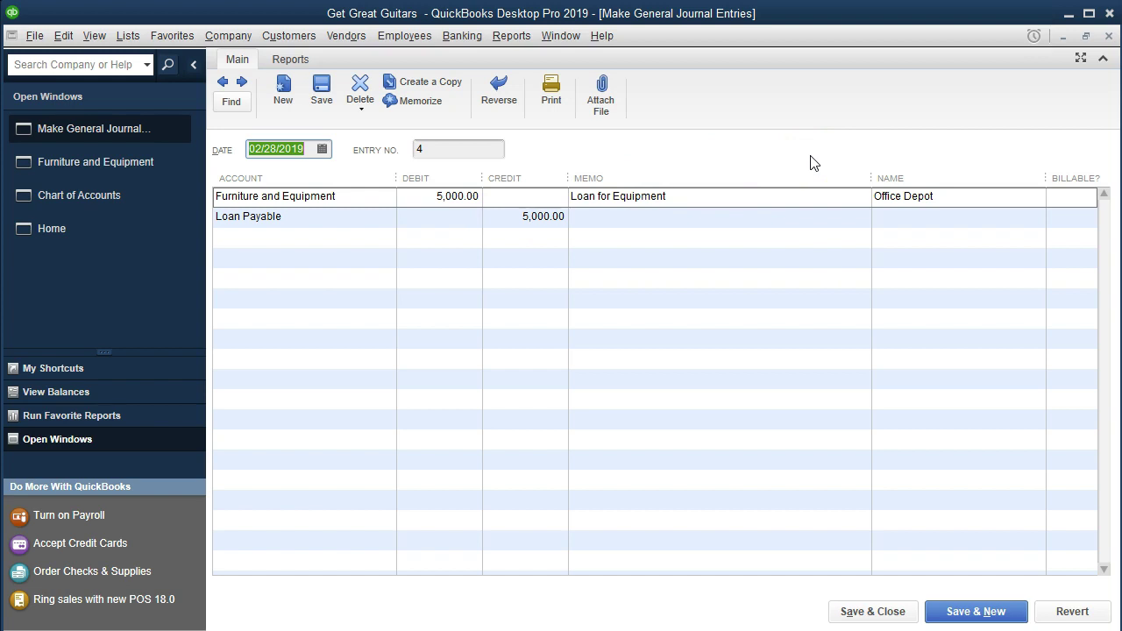
left_click(1109, 36)
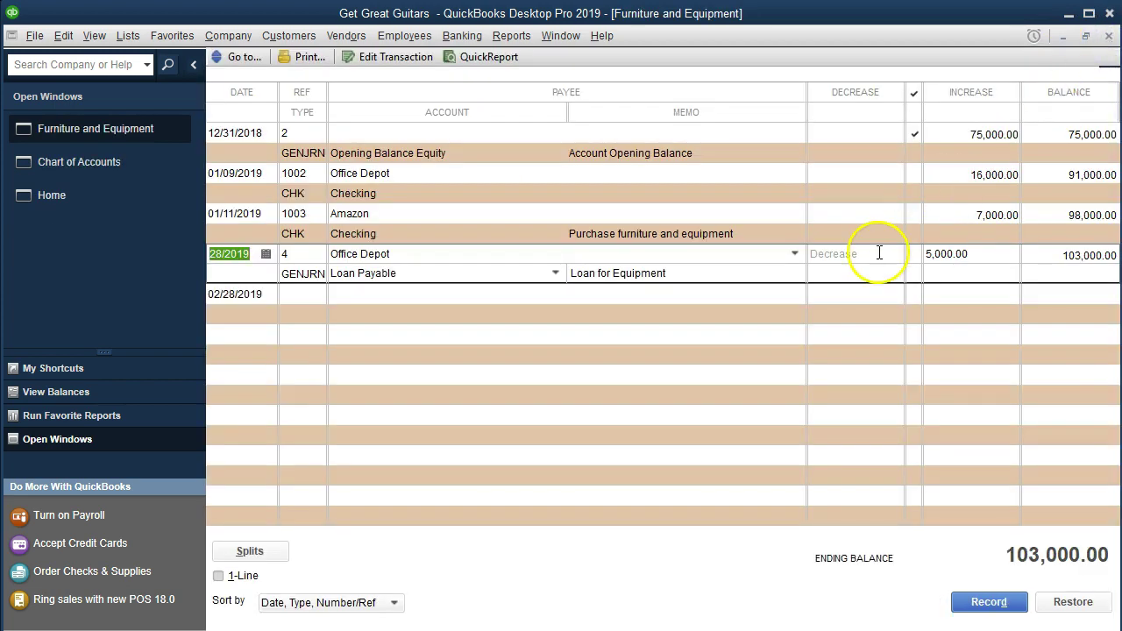
Close the Furniture and Equipment register and the Chart of Accounts, and open the standard Balance Sheet report.
left_click(1109, 37)
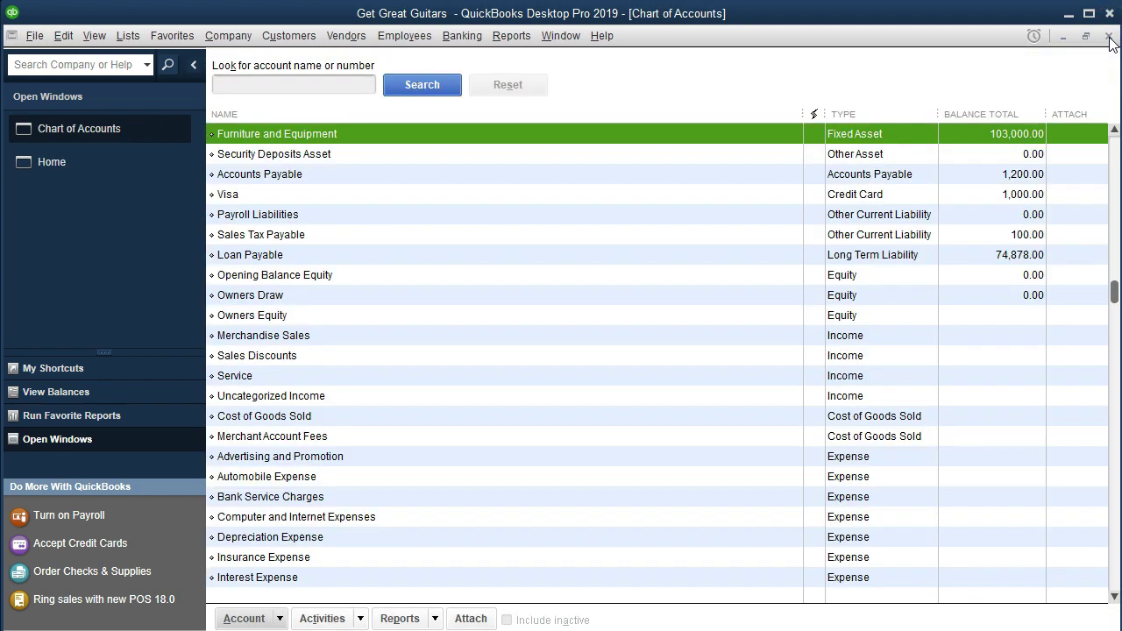
left_click(1109, 36)
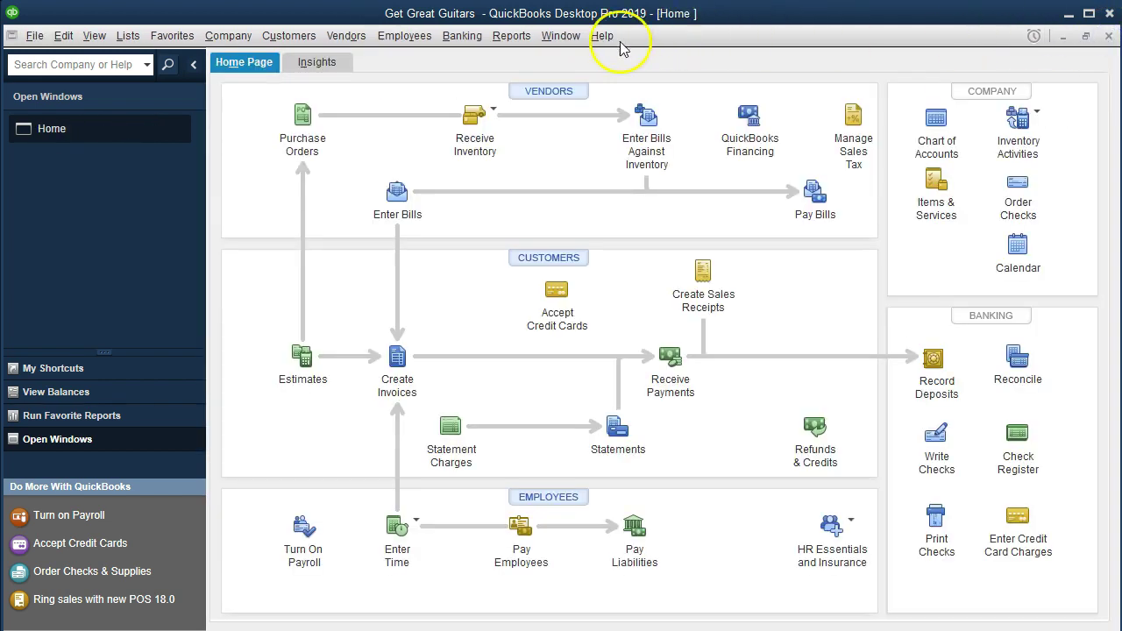
left_click(526, 40)
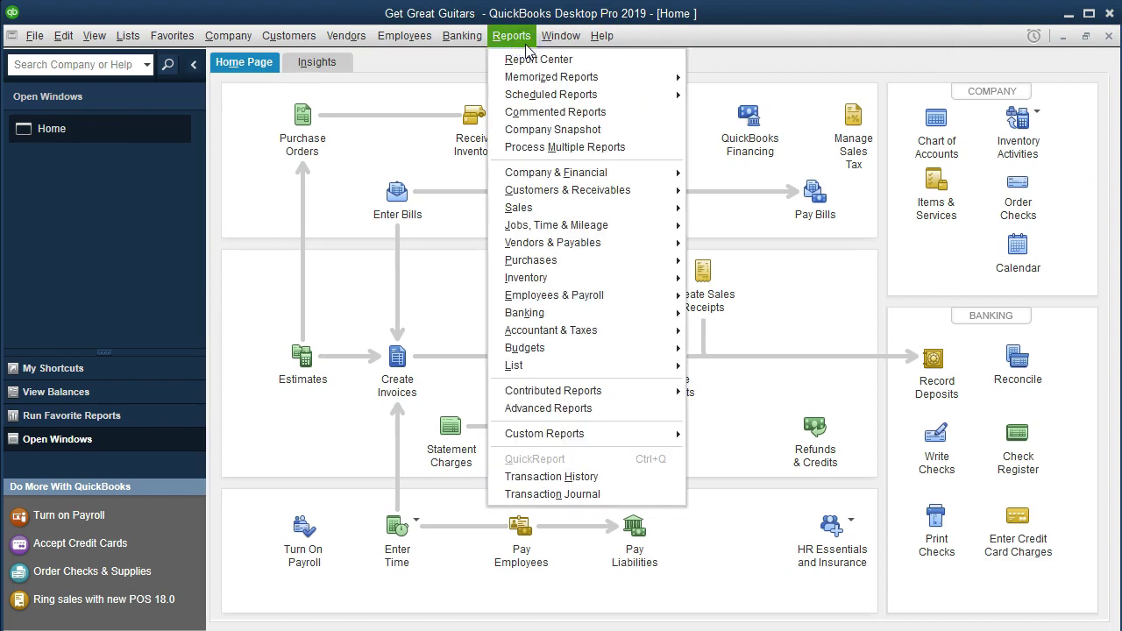
mouse_move(659, 173)
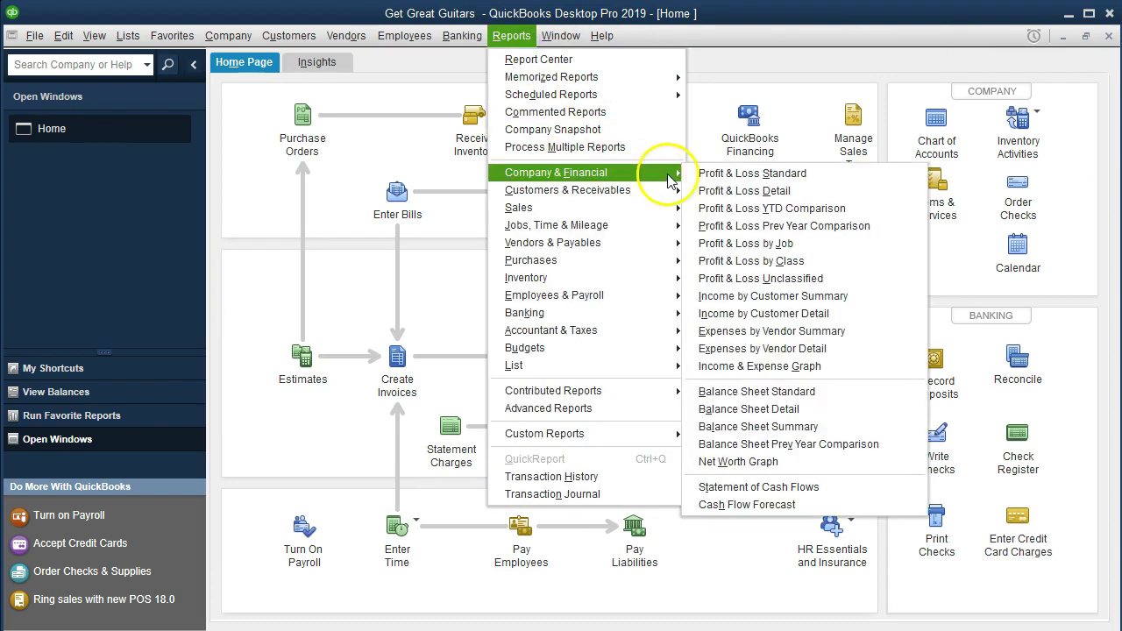
left_click(842, 399)
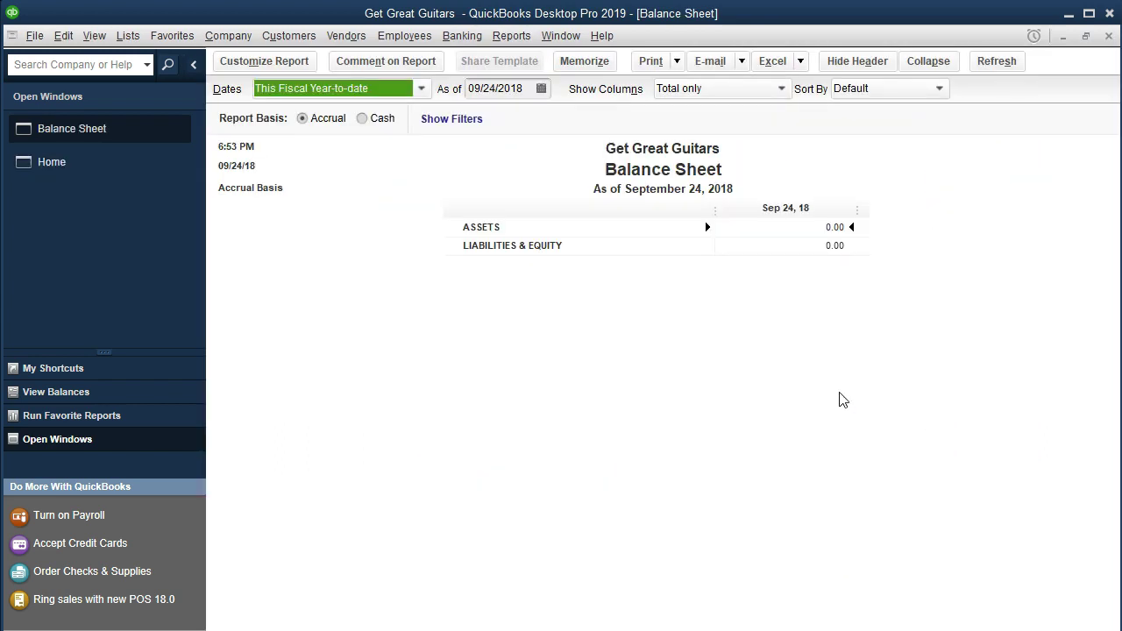
Customize the Balance Sheet's date range to run from 01/01/2019 to 12/31/2019.
left_click(300, 61)
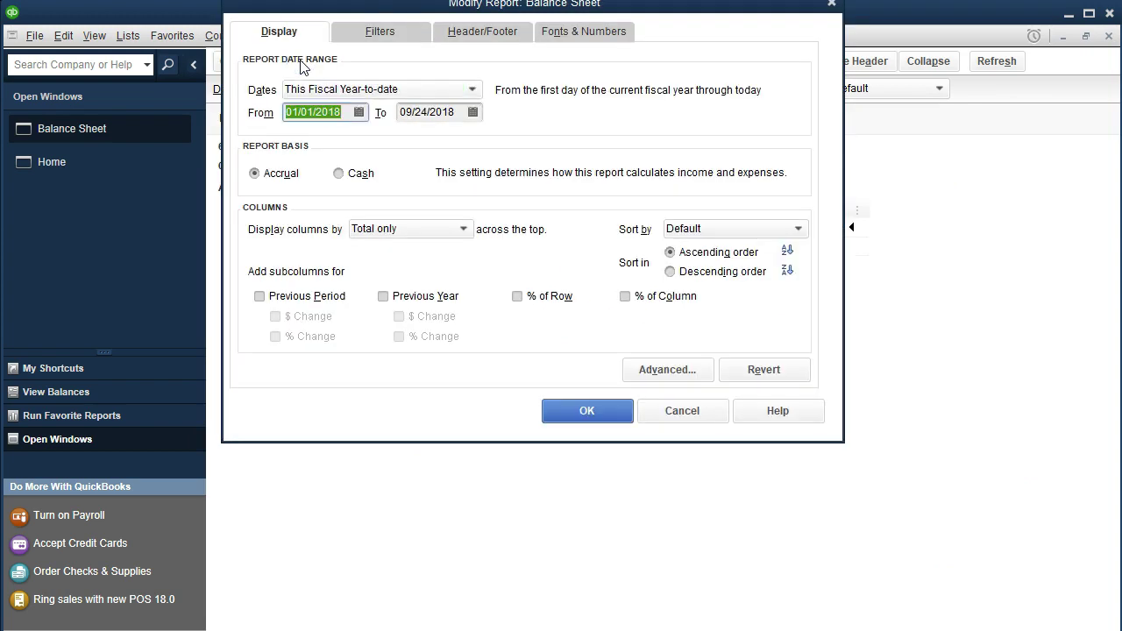
type("01/01/2019")
key("Tab")
type("12/31/2019")
key("Tab")
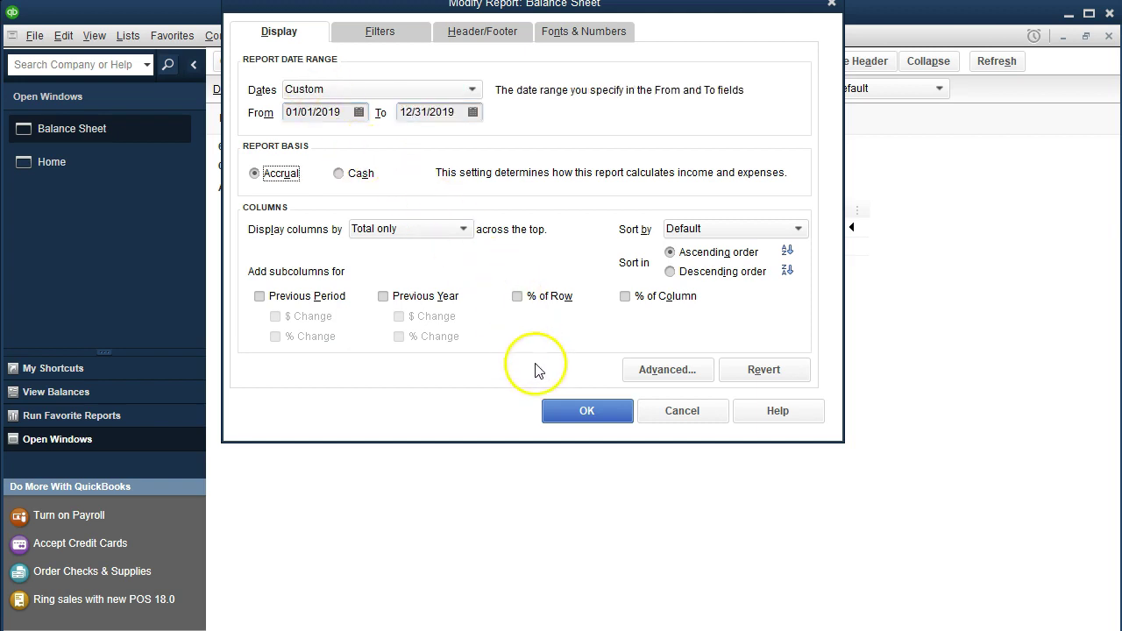
left_click(561, 411)
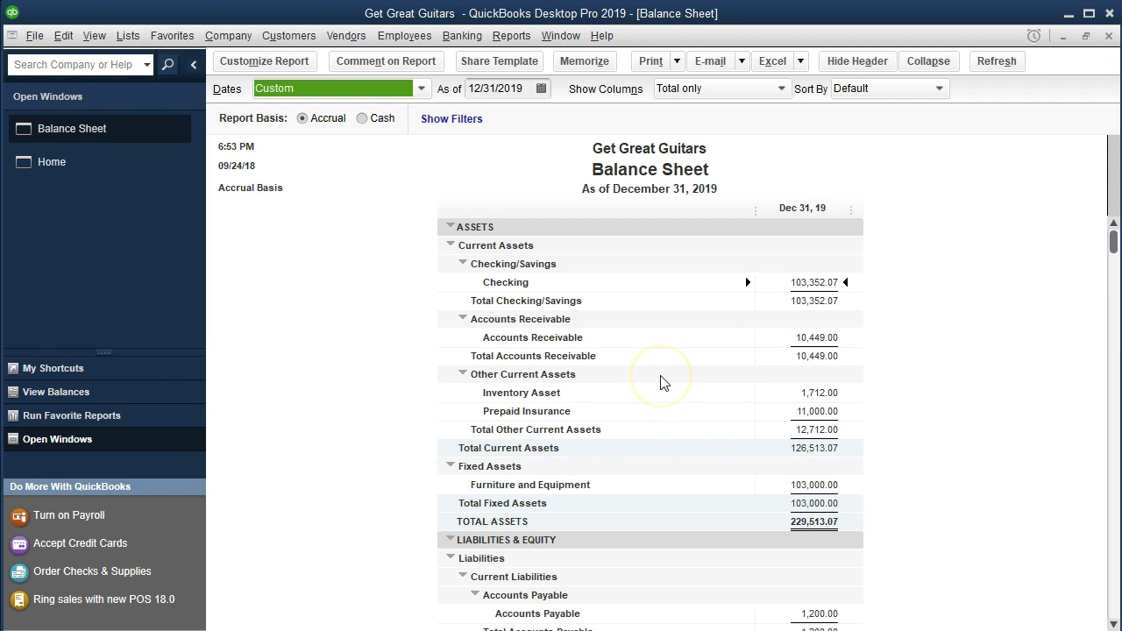
Drill down from the Balance Sheet's Furniture and Equipment balance to the Office Depot general journal transaction in the register.
scroll(662, 383, "down", 1)
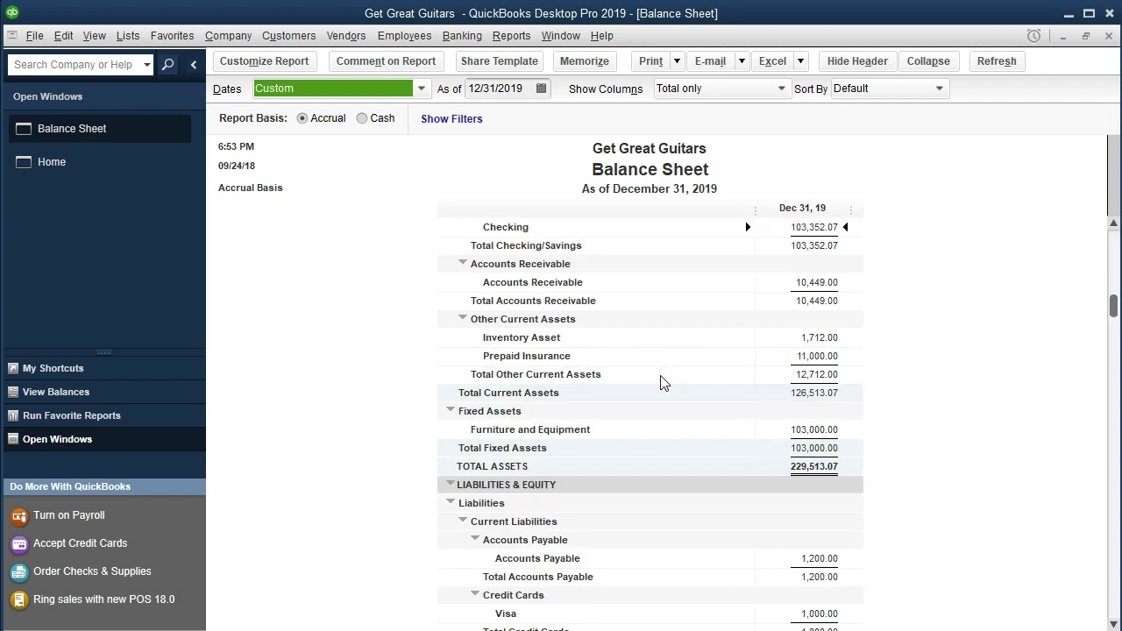
left_click(822, 429)
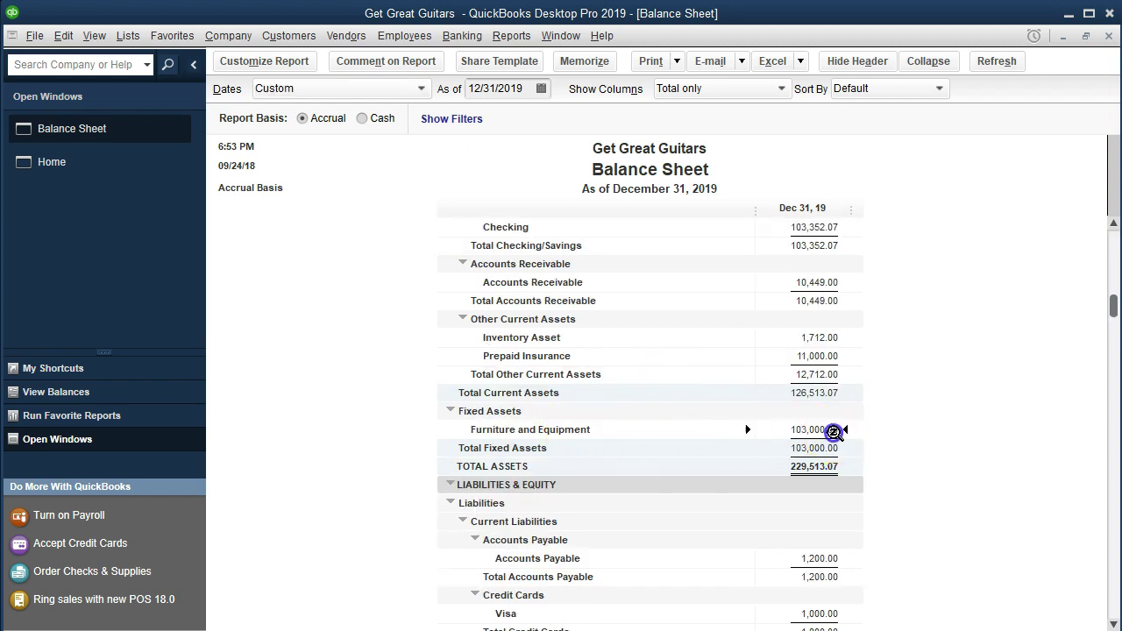
double_click(812, 429)
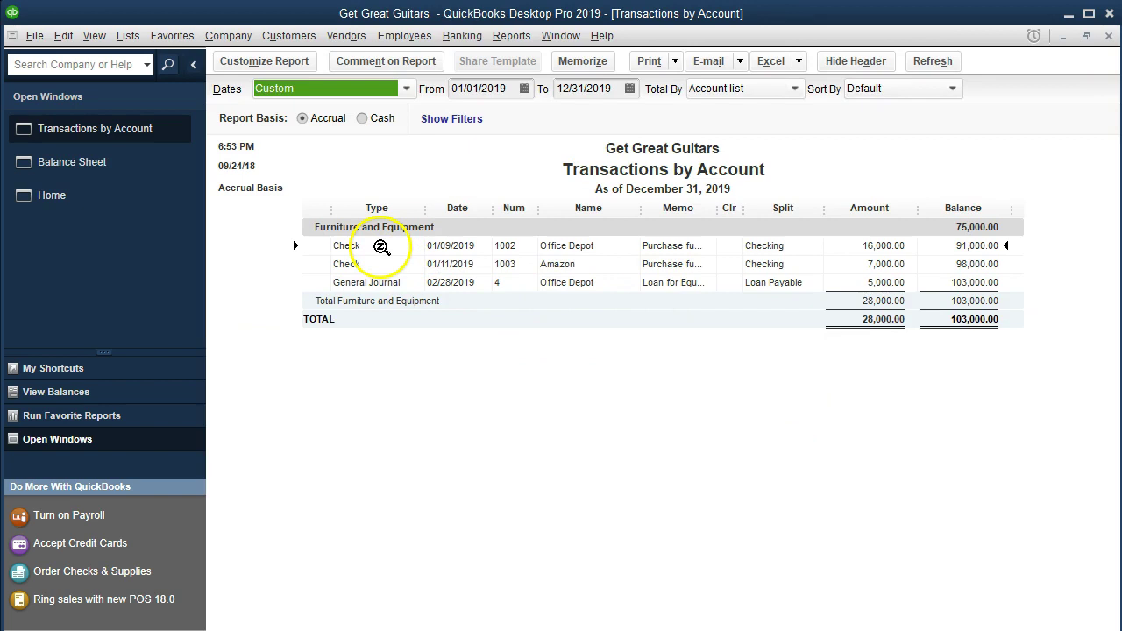
left_click(395, 285)
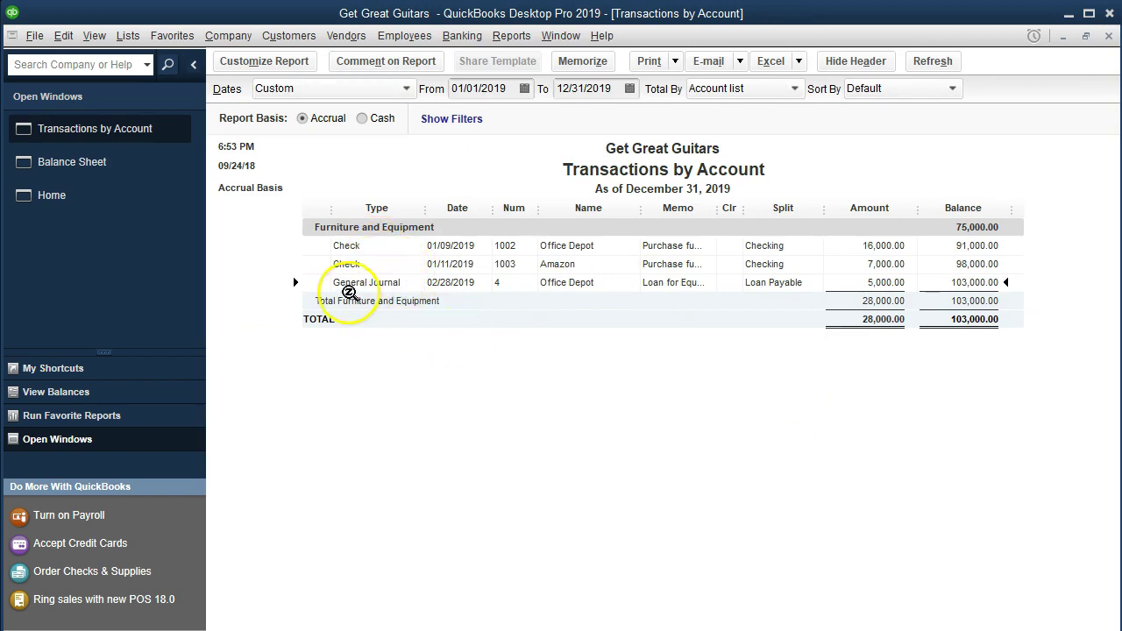
double_click(861, 283)
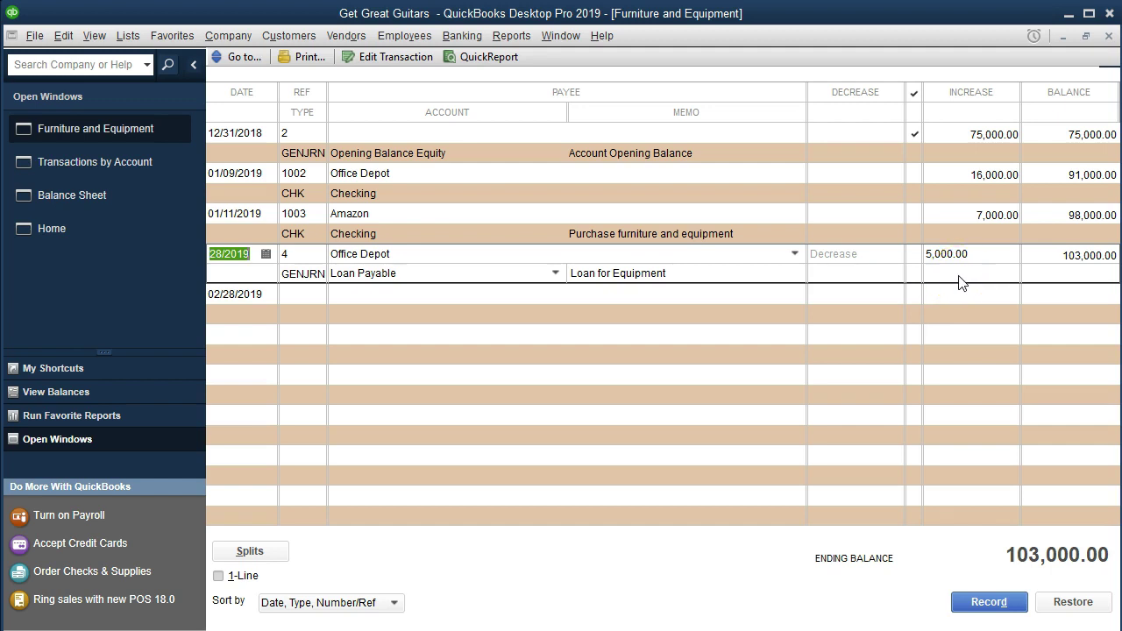
Open the journal entry behind the Office Depot register line to review it, and close back to the Balance Sheet.
double_click(312, 278)
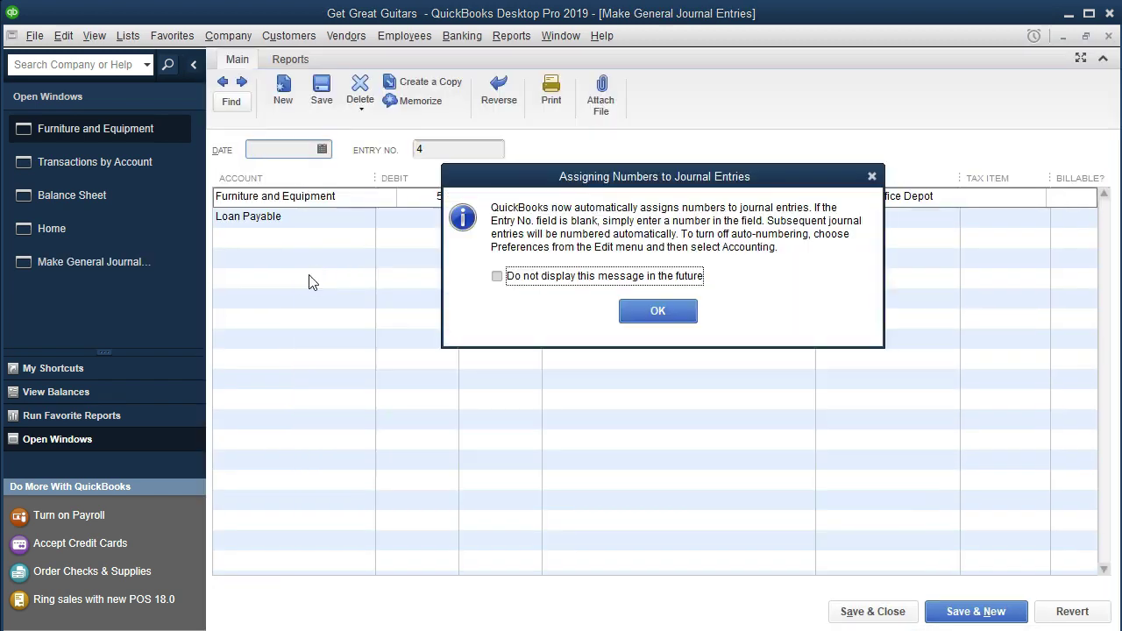
left_click(871, 176)
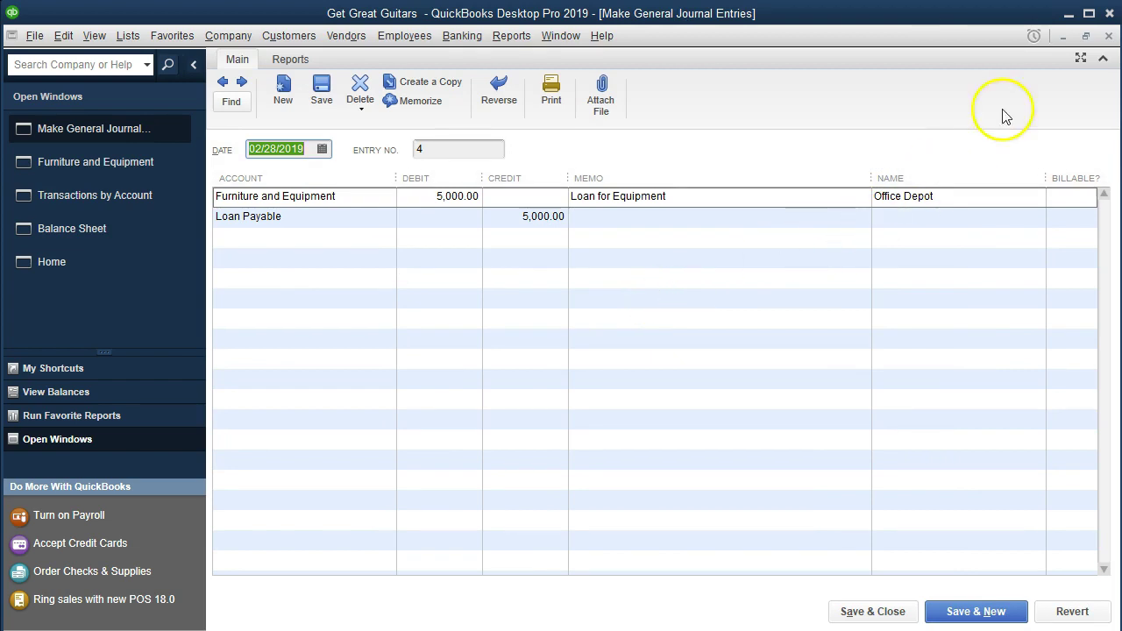
left_click(1109, 36)
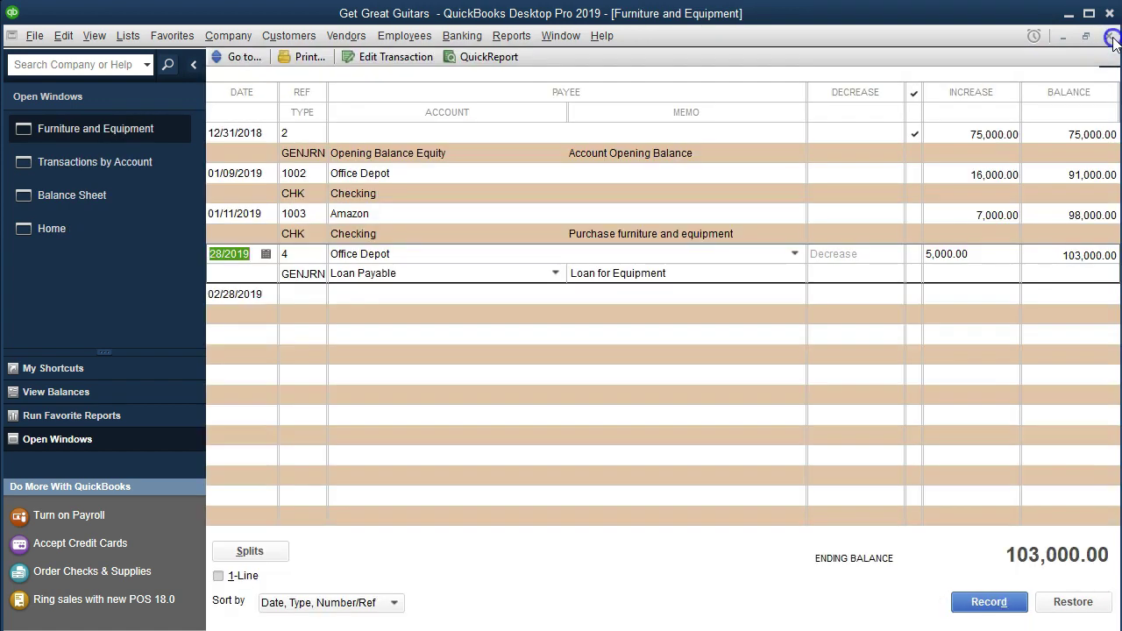
left_click(1109, 36)
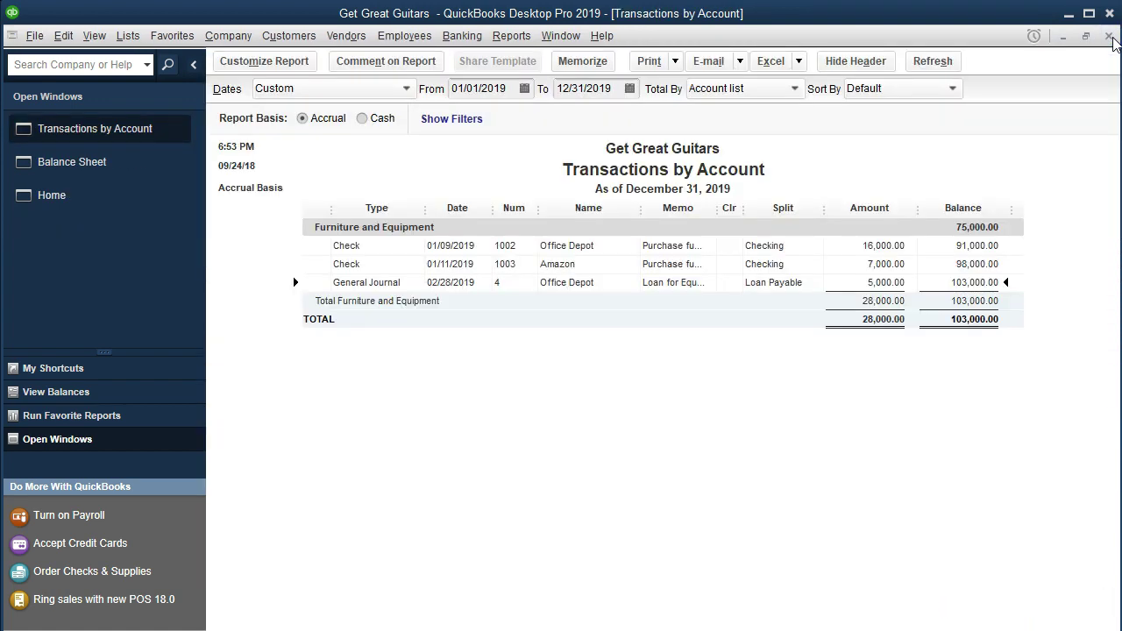
left_click(1109, 36)
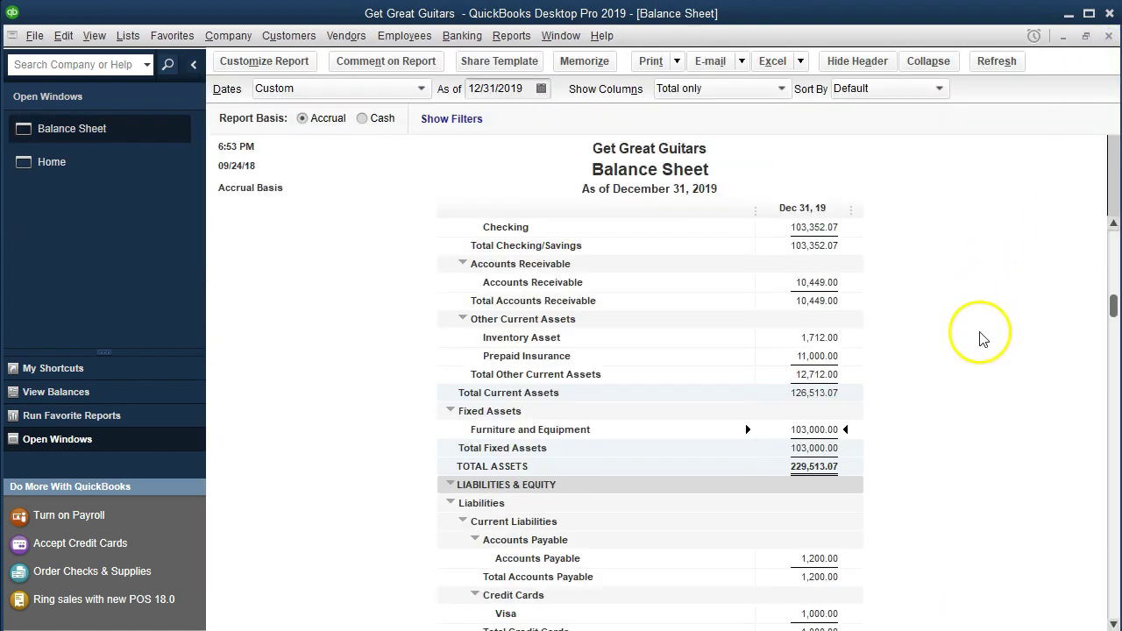
Drill down from the Balance Sheet's Loan Payable balance to the Office Depot general journal transaction.
scroll(977, 349, "down", 4)
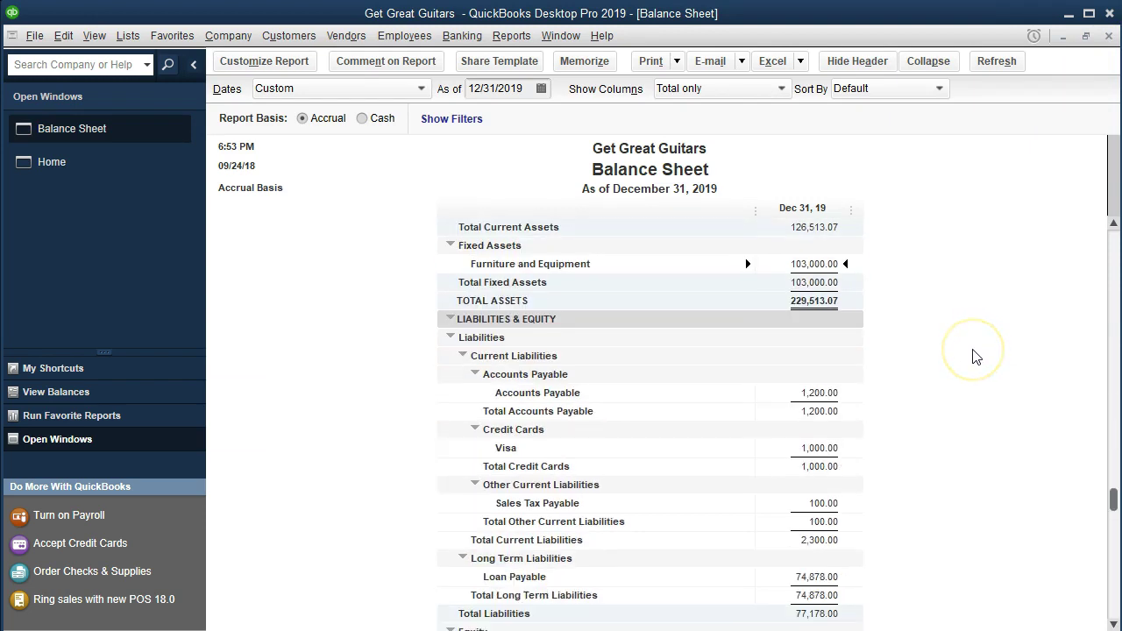
scroll(977, 357, "down", 1)
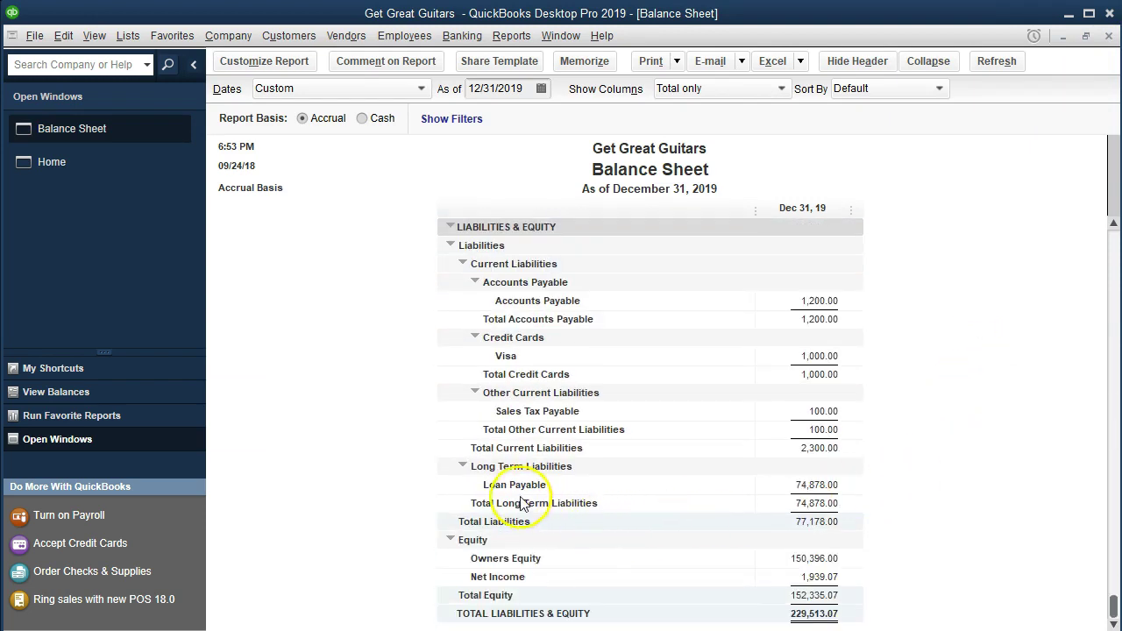
double_click(774, 485)
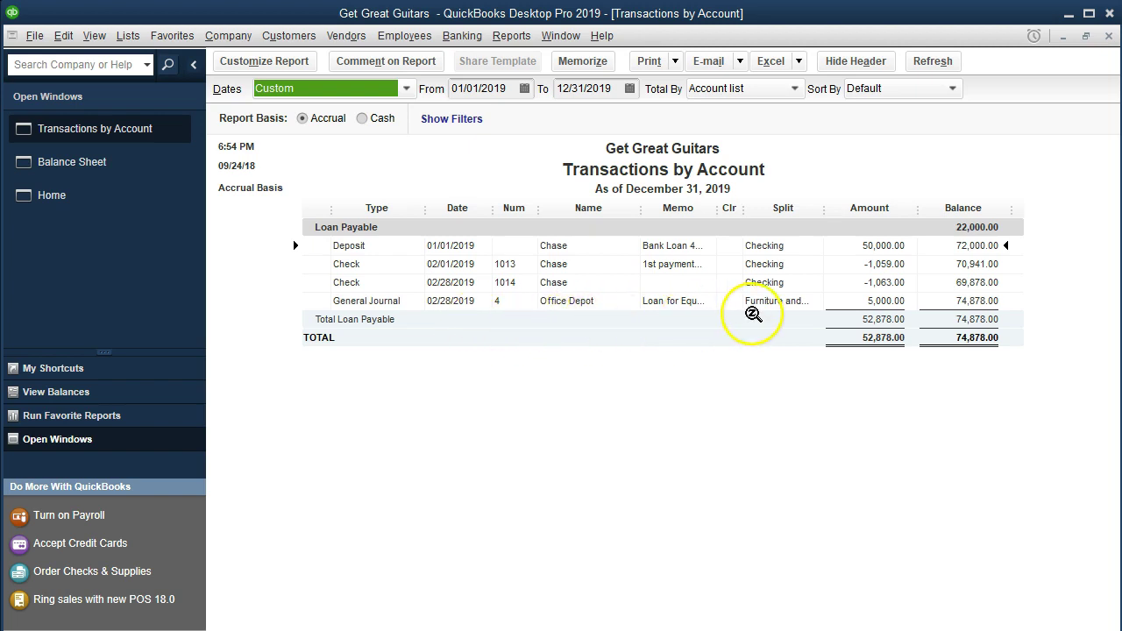
double_click(855, 300)
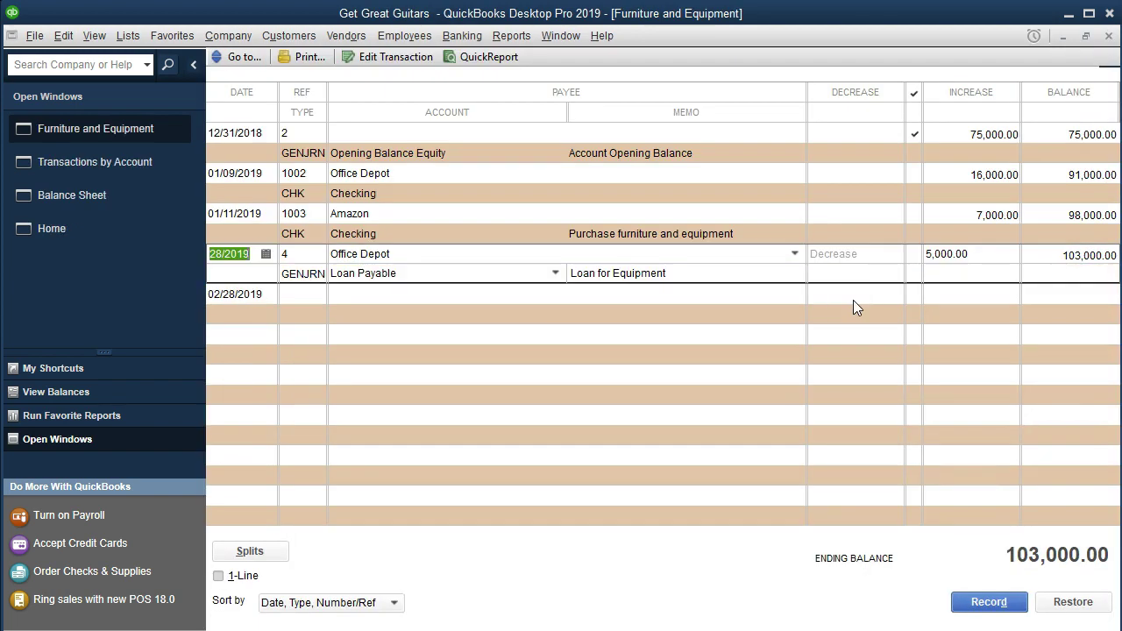
Review the Office Depot journal entry reached from Loan Payable, and close all detail windows back to the Balance Sheet.
double_click(311, 282)
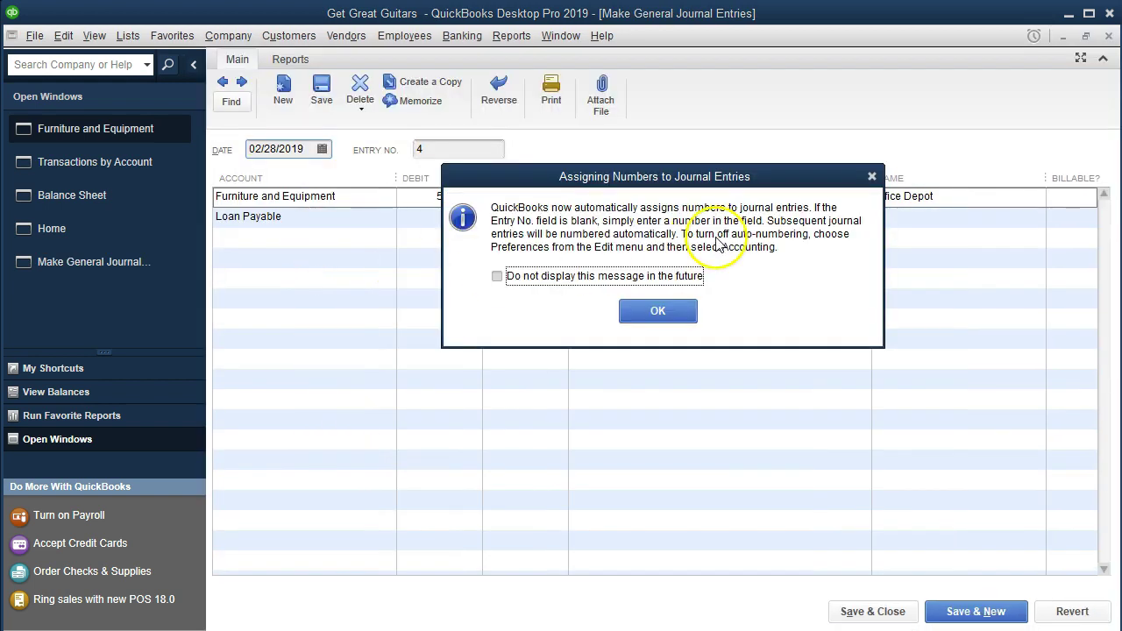
left_click(871, 176)
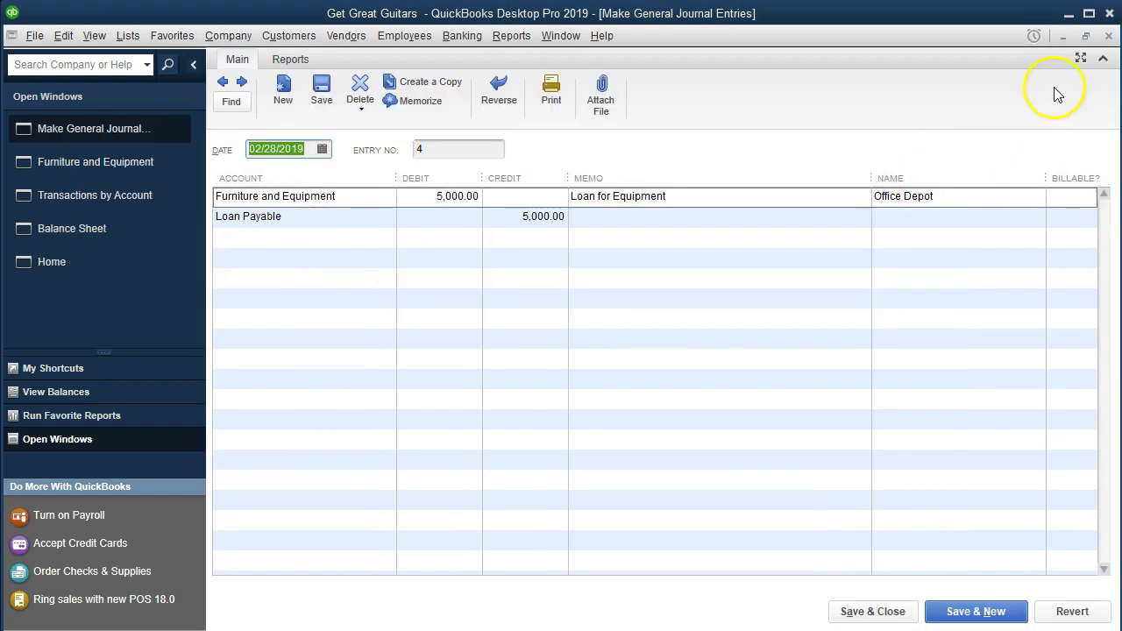
left_click(1108, 35)
left_click(1108, 35)
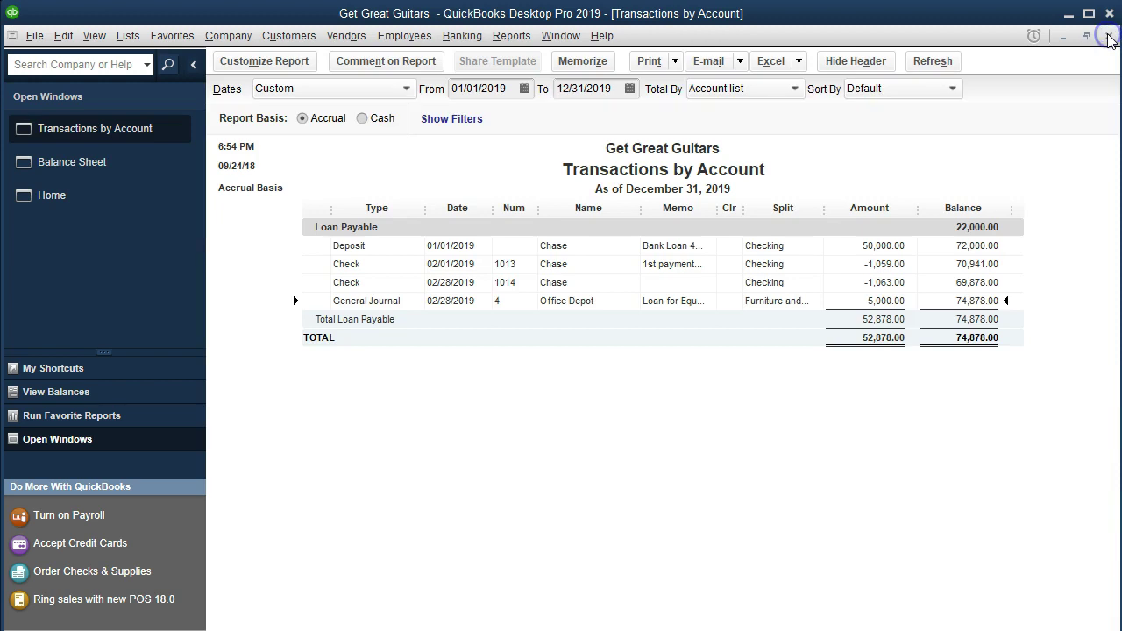
left_click(1108, 35)
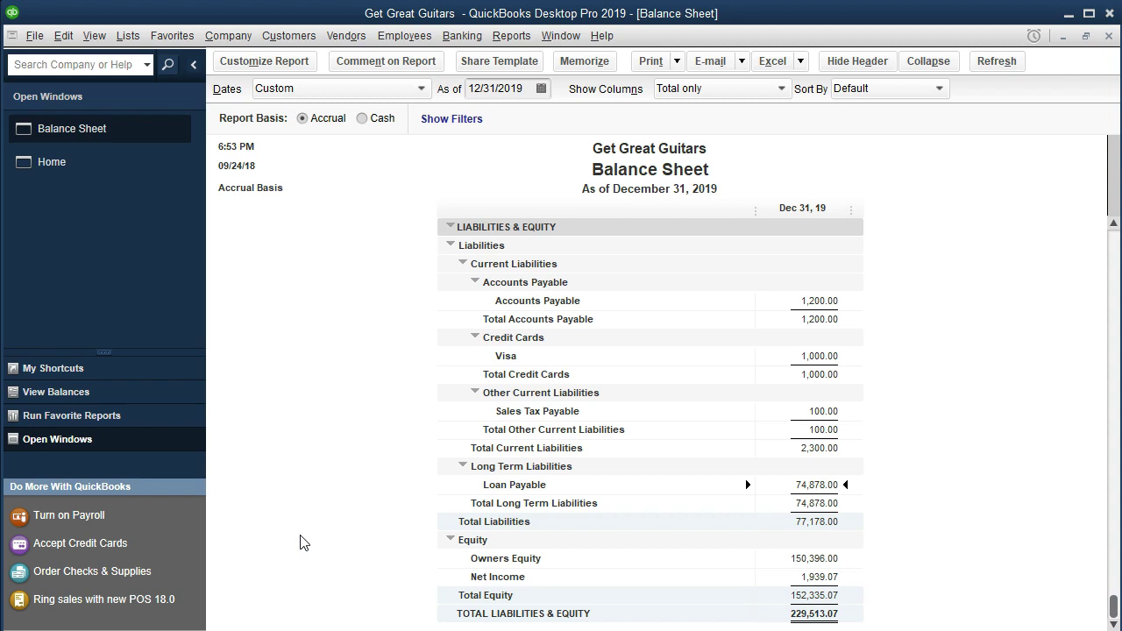
Return to the Balance Sheet's asset section and select the Furniture and Equipment balance for review.
scroll(301, 611, "up", 6)
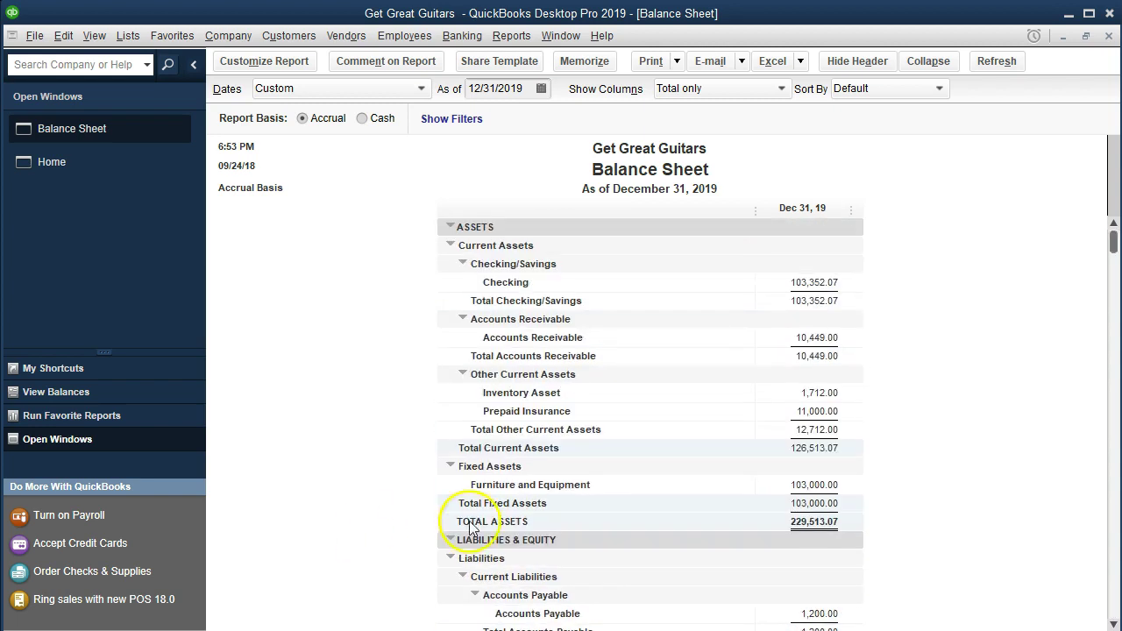
left_click(808, 486)
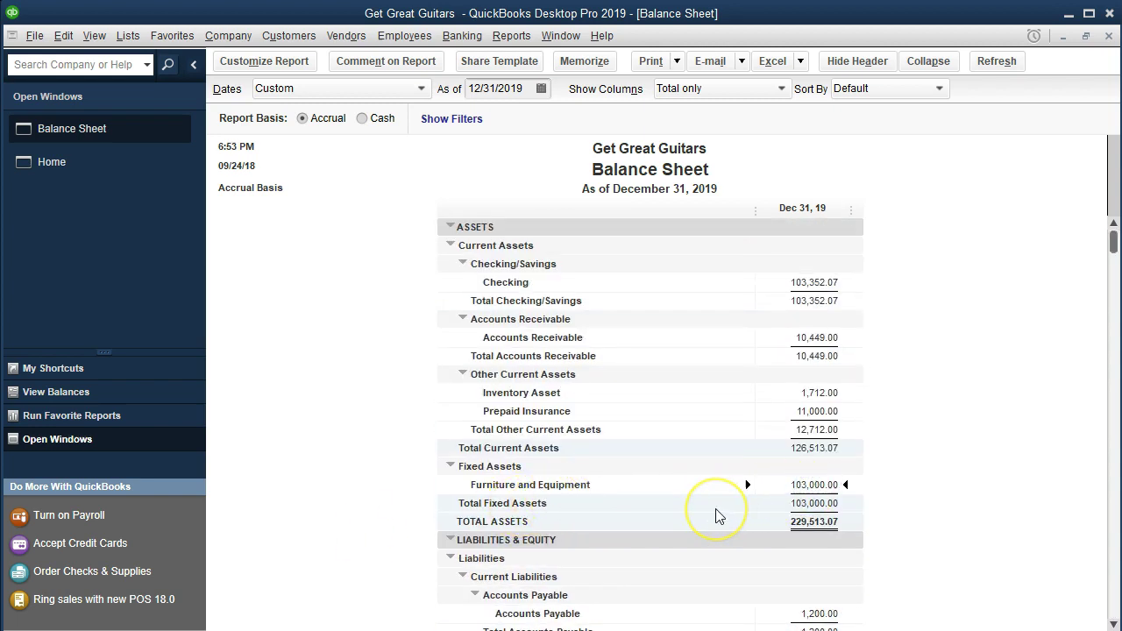